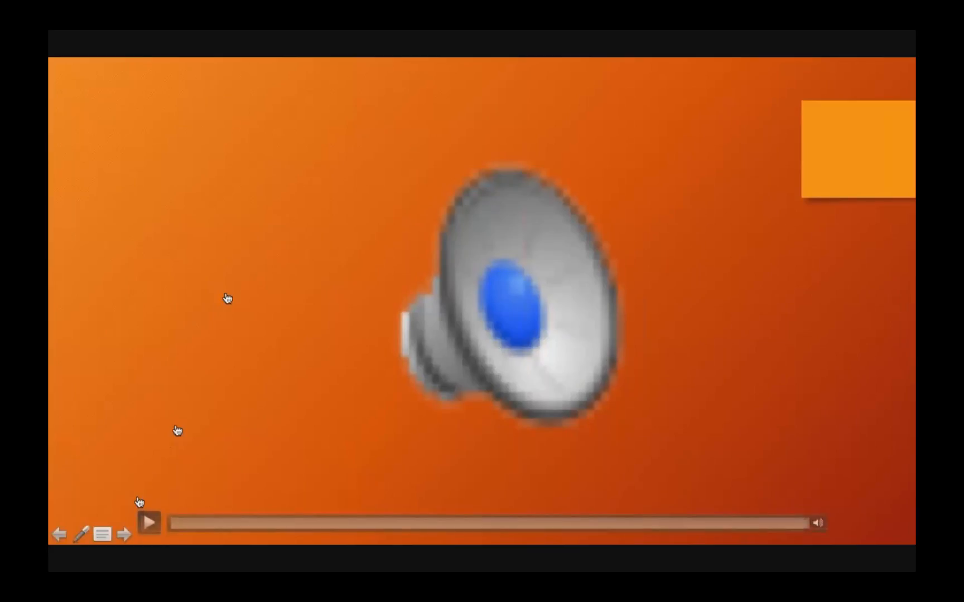
Step: Play the video embedded in the slide, end the slide show and switch to the AWS Device Farm console in Safari
click(148, 522)
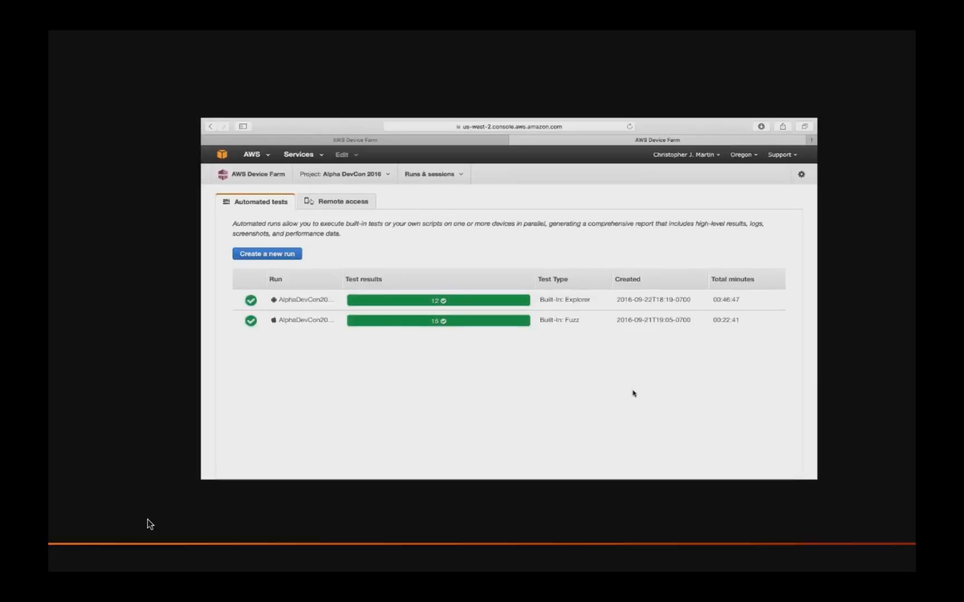
mouse_move(148, 523)
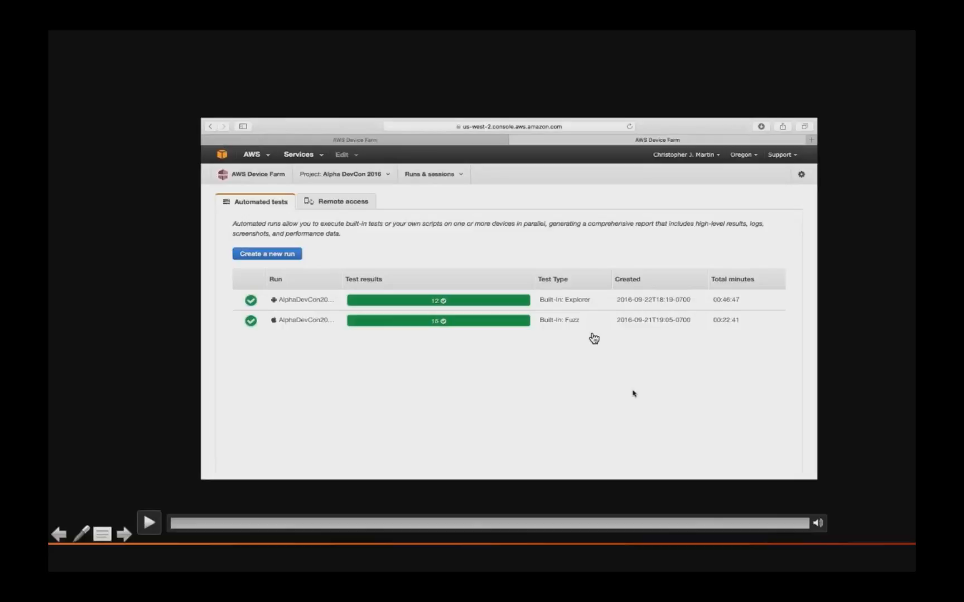
key(Escape)
key(super+Tab)
key(super+Tab)
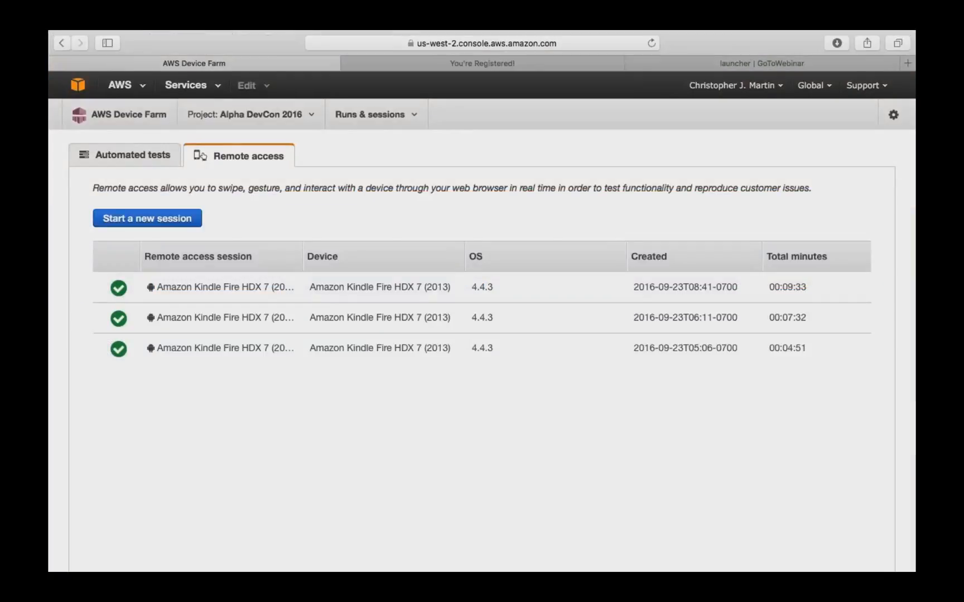
Step: Open the Android Built-In: Explorer run from the project's automated tests and review its results per device
click(132, 155)
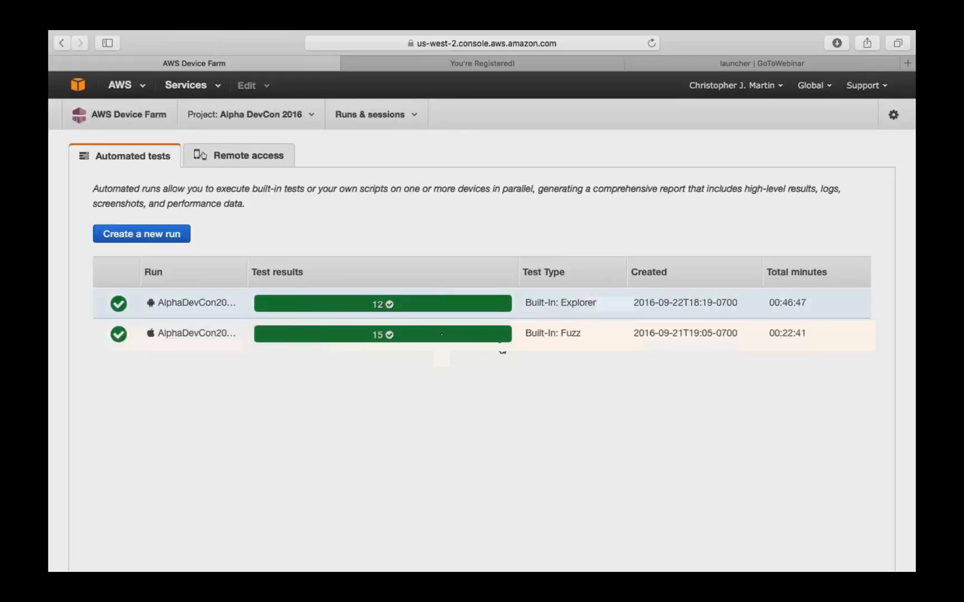
click(282, 306)
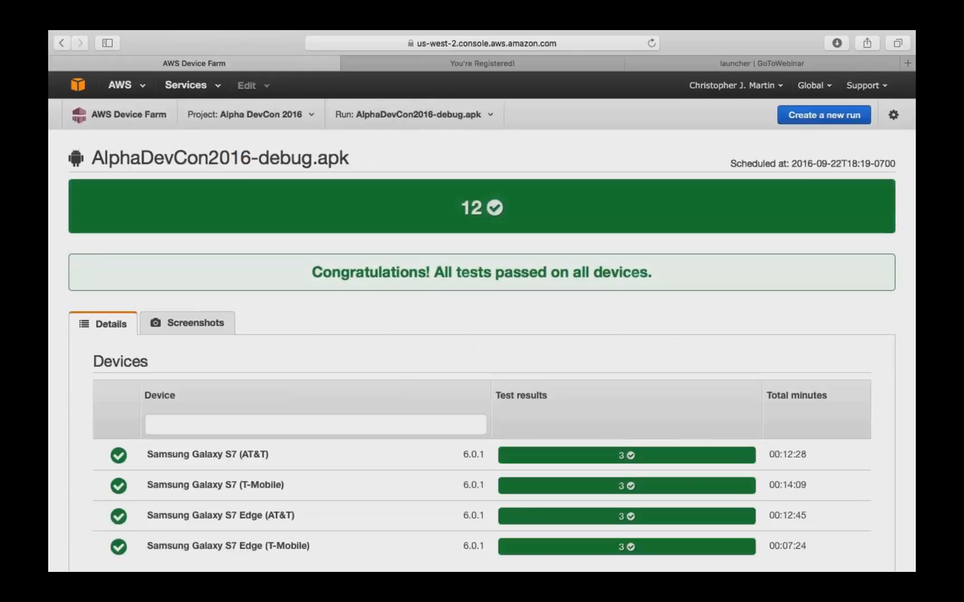
scroll(482, 324, down, 1)
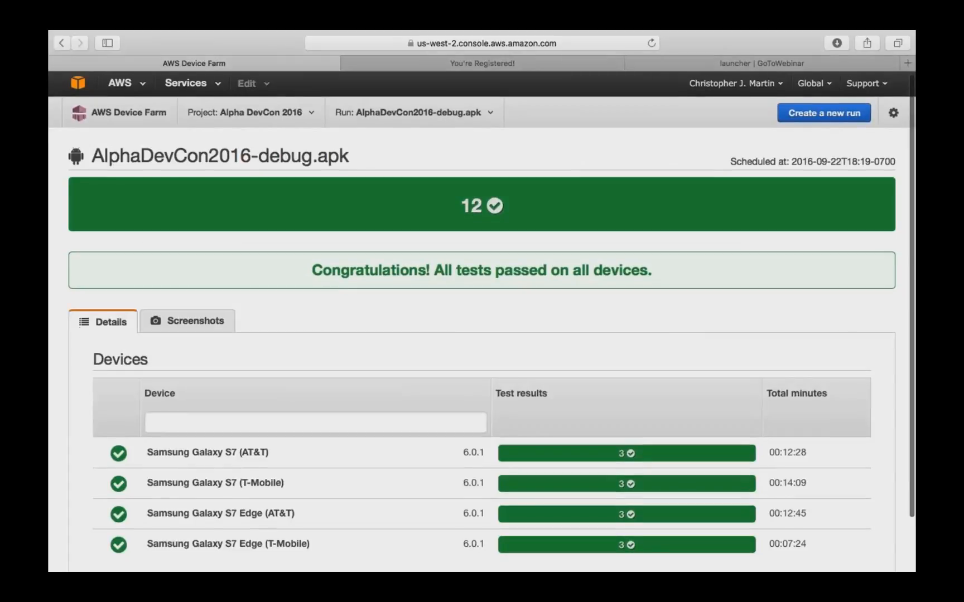
scroll(482, 324, down, 1)
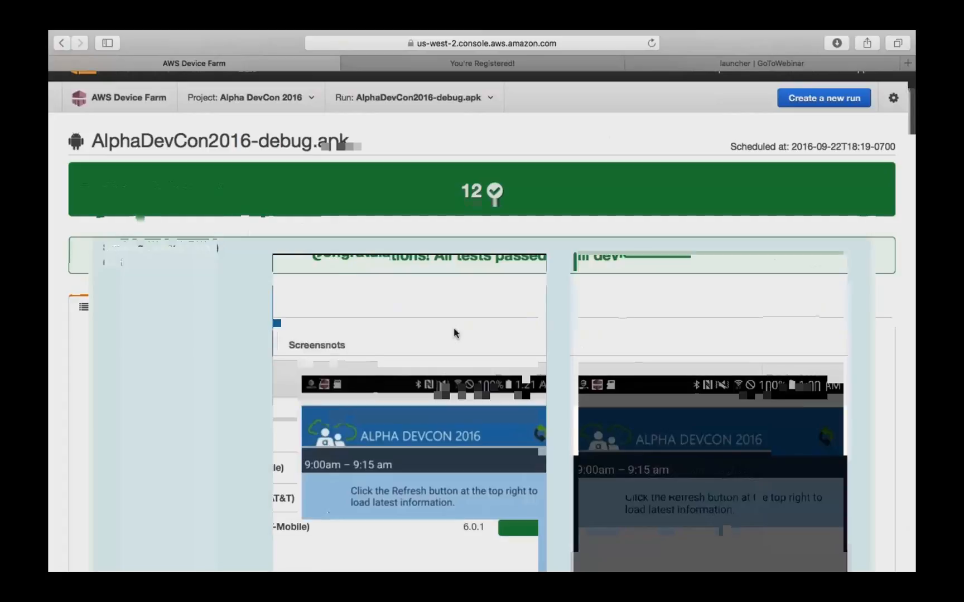
Step: Examine the run's app screenshots for each Samsung Galaxy S7 device, looking for error alerts
scroll(453, 329, down, 5)
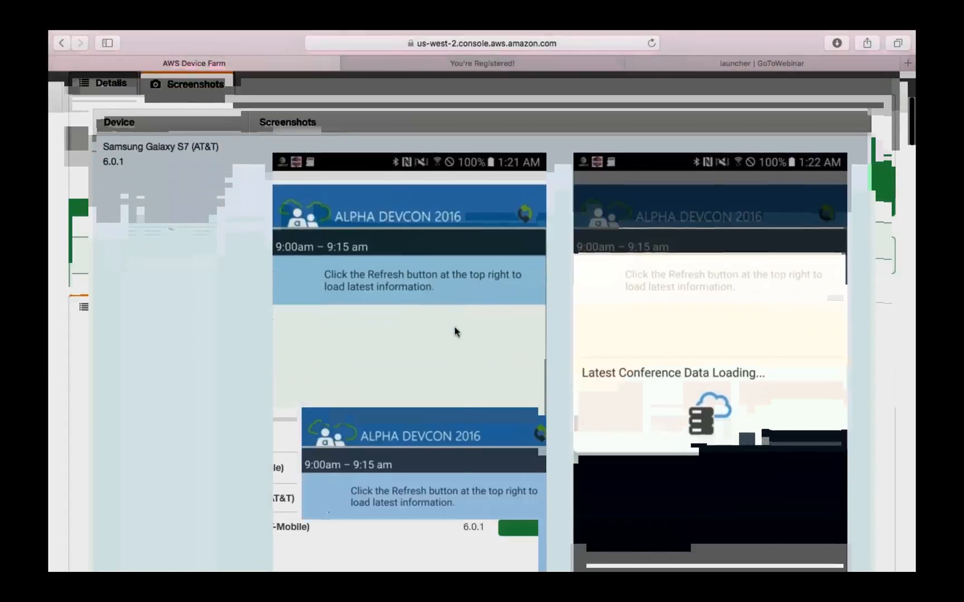
scroll(455, 332, down, 1)
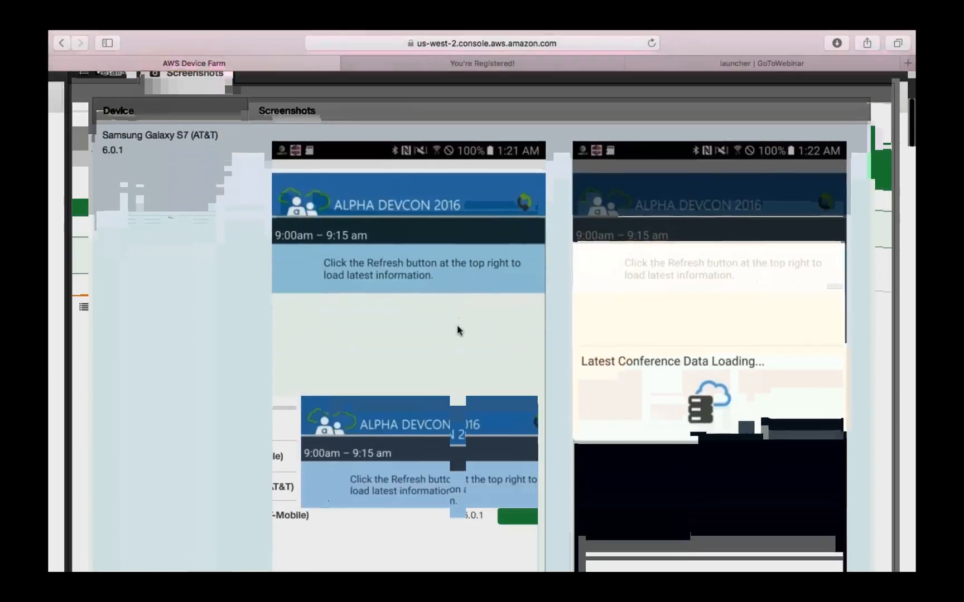
scroll(457, 346, down, 1)
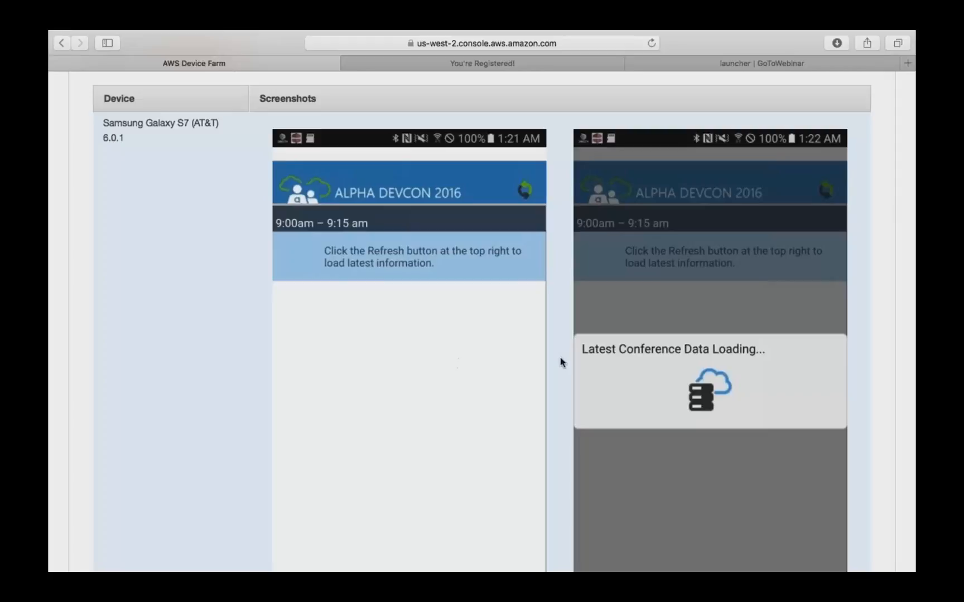
scroll(779, 357, down, 5)
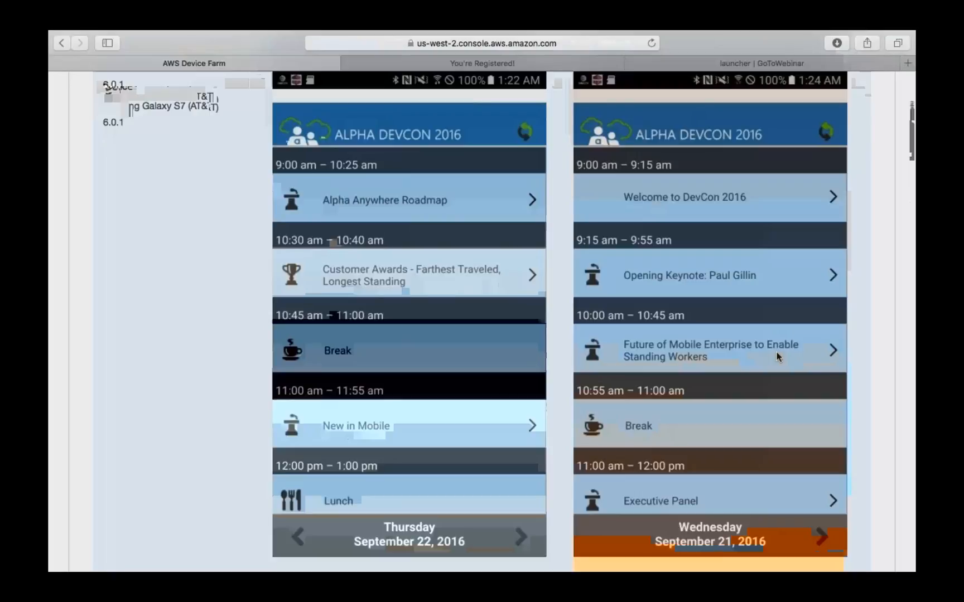
scroll(669, 508, down, 10)
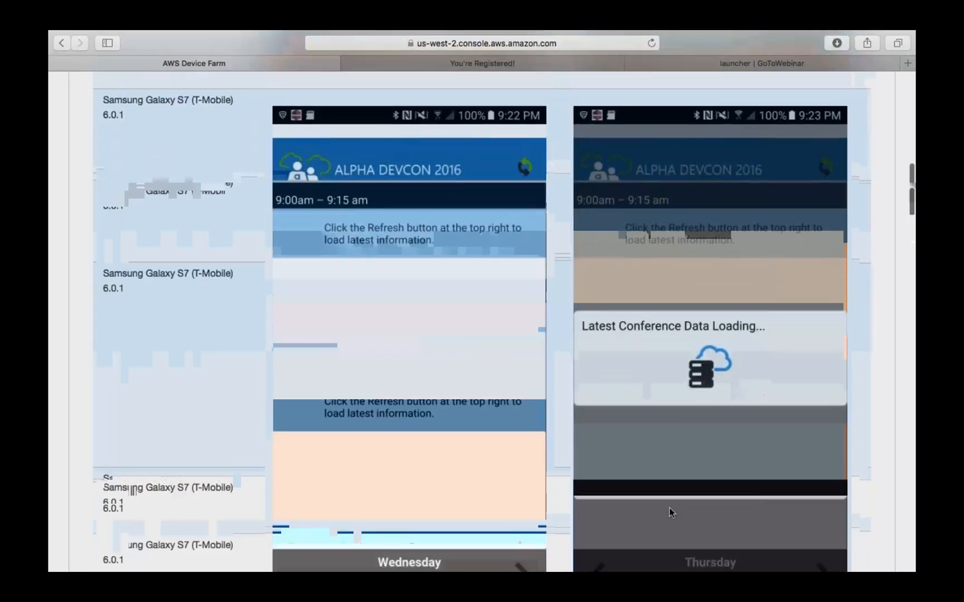
scroll(669, 508, down, 10)
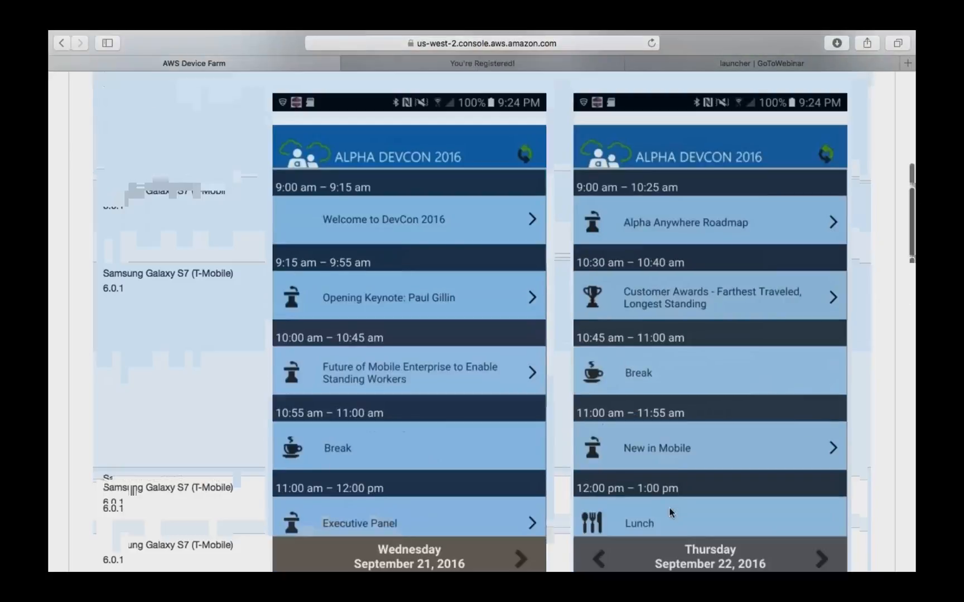
scroll(669, 512, down, 8)
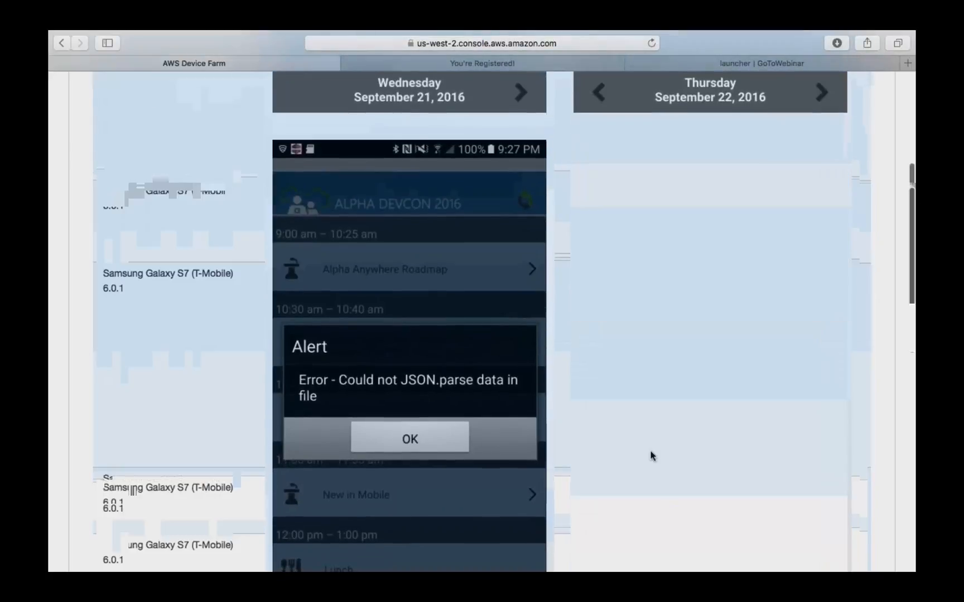
scroll(651, 455, down, 2)
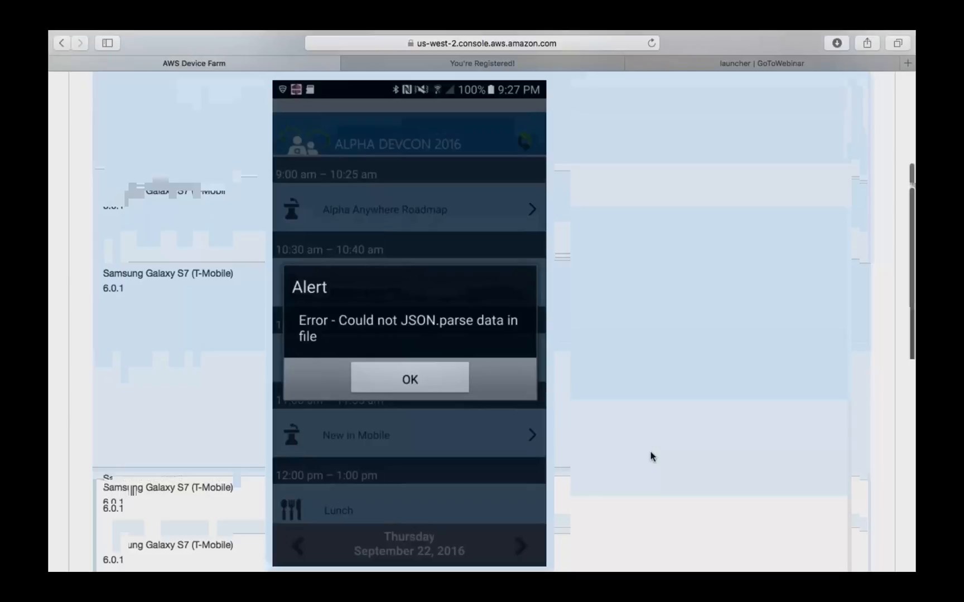
scroll(650, 452, down, 1)
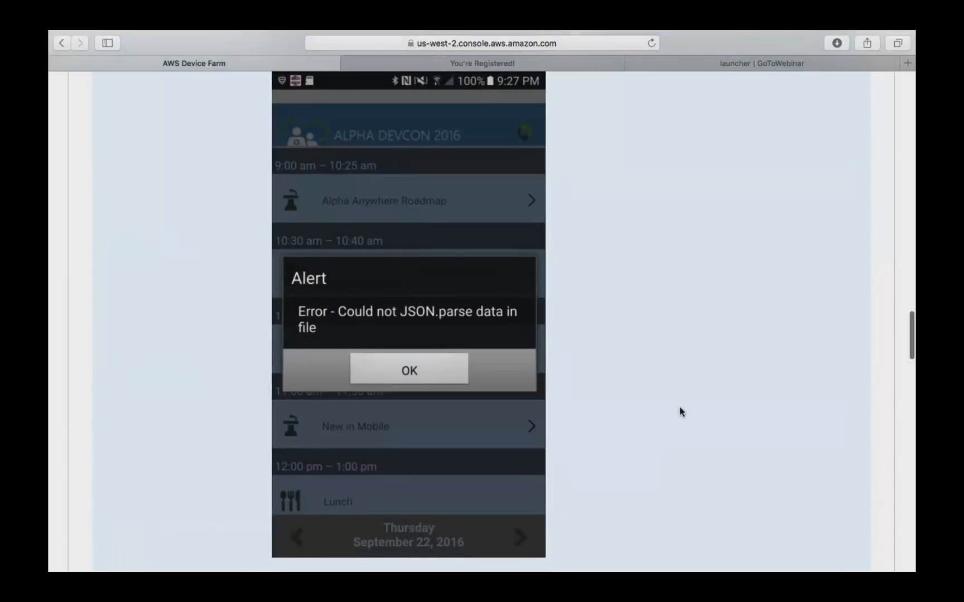
scroll(680, 408, down, 10)
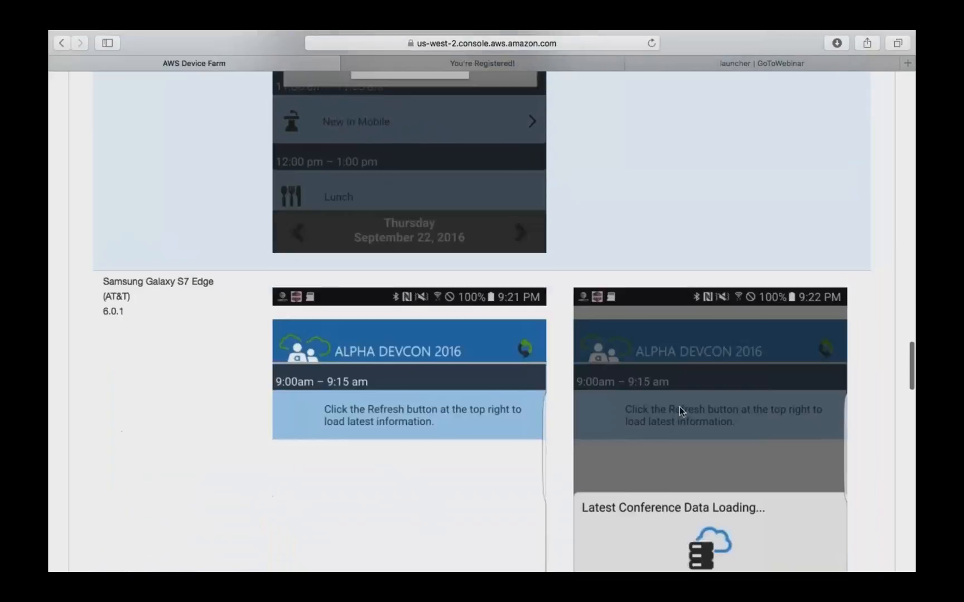
scroll(679, 409, down, 10)
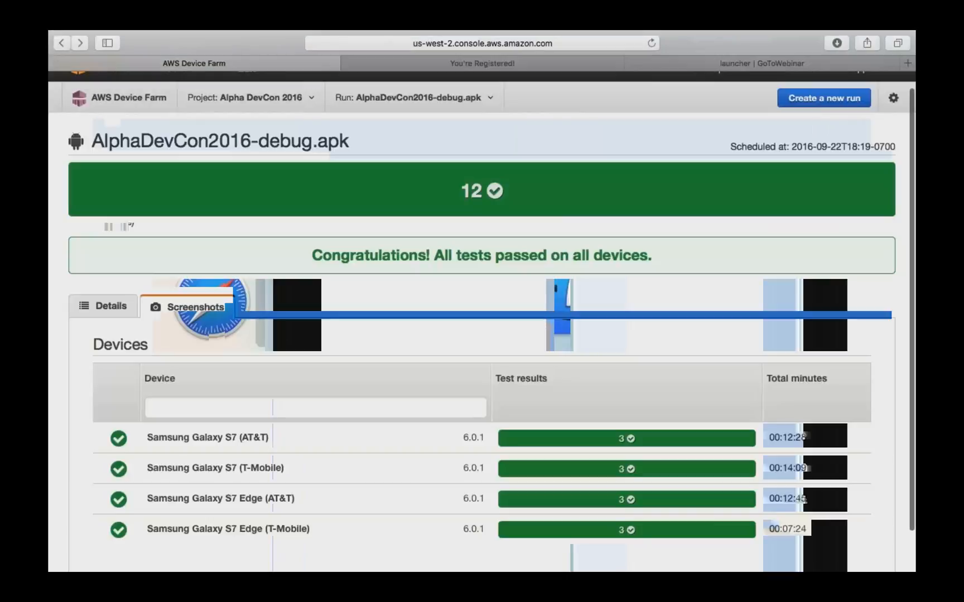
Step: Request a new remote access session on the Amazon Kindle Fire HDX 7 (2013) and cancel the pending request
click(60, 44)
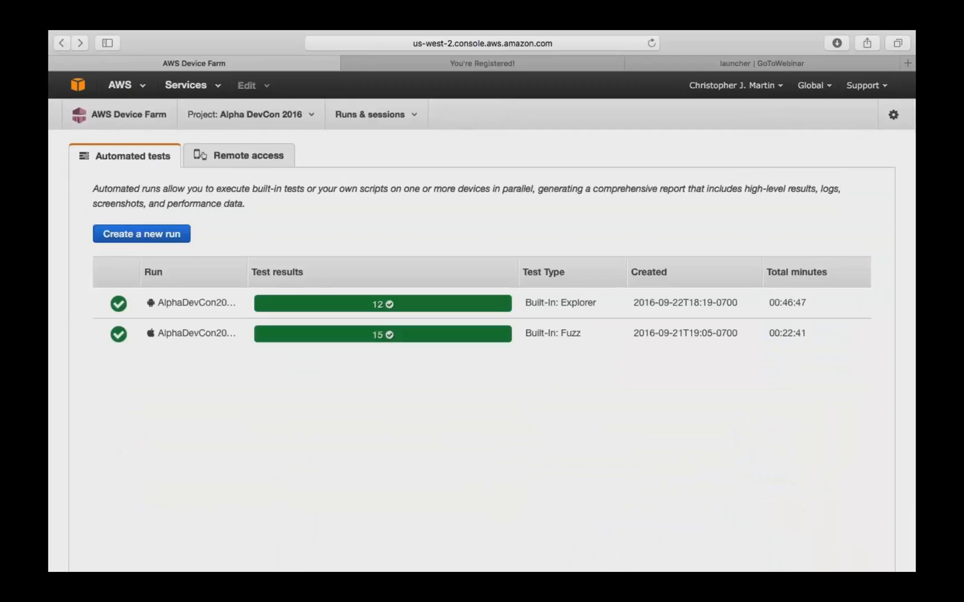
click(241, 155)
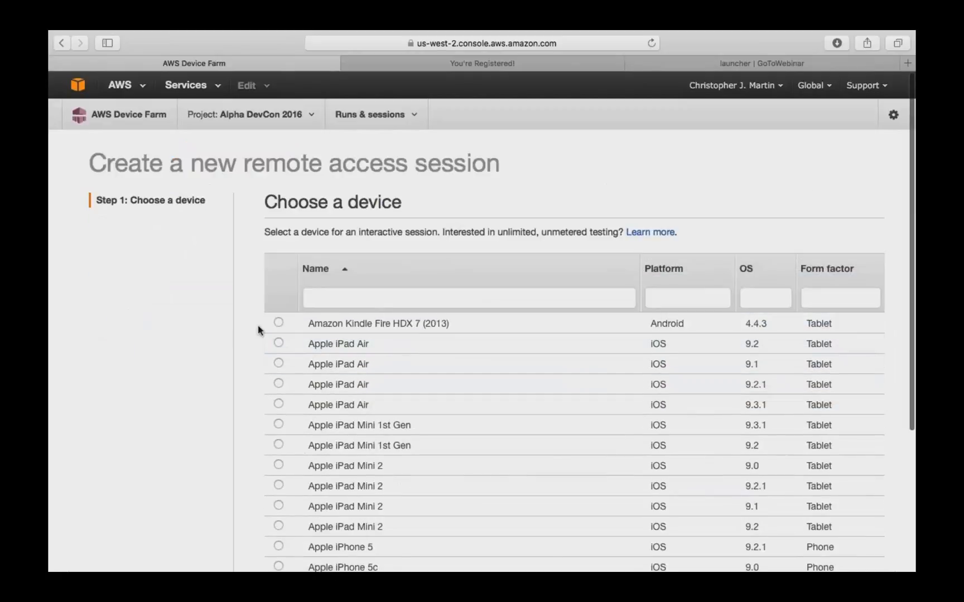
click(277, 323)
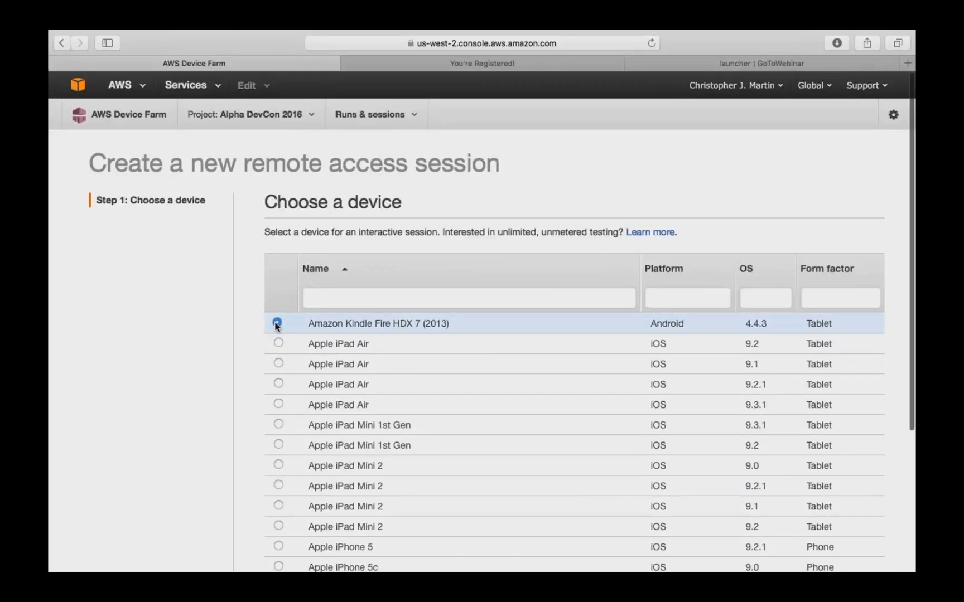
scroll(262, 329, down, 5)
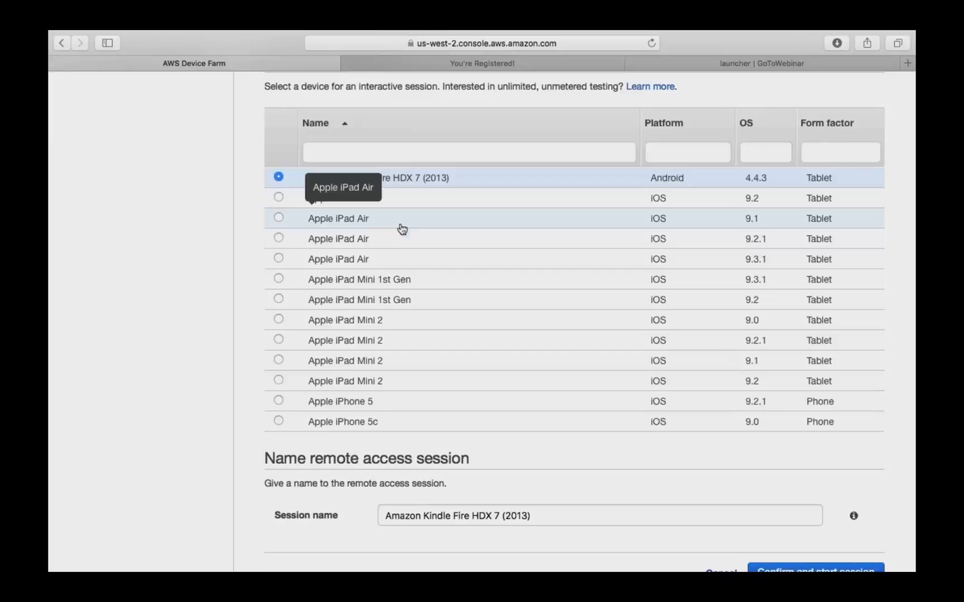
scroll(723, 495, down, 1)
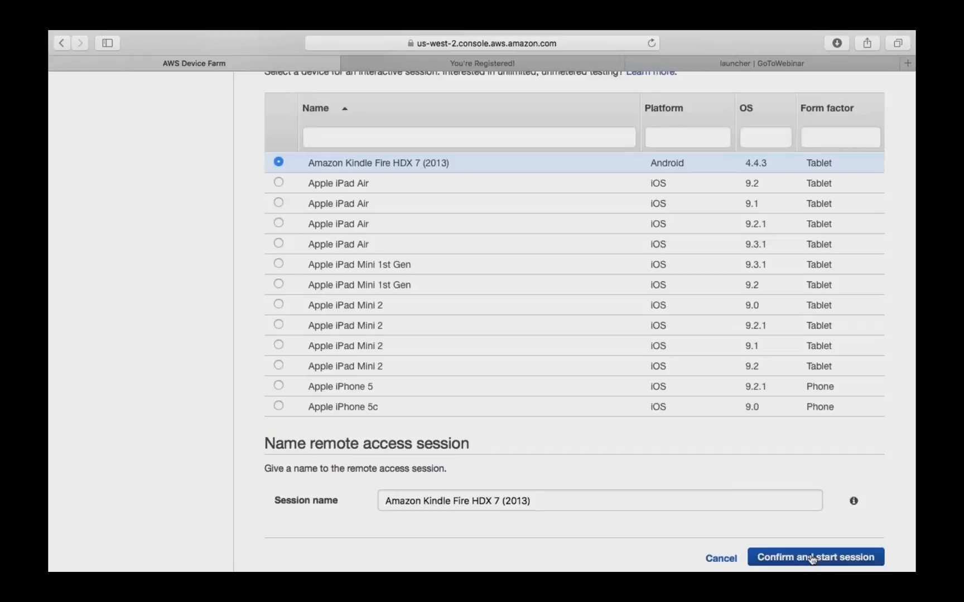
click(812, 558)
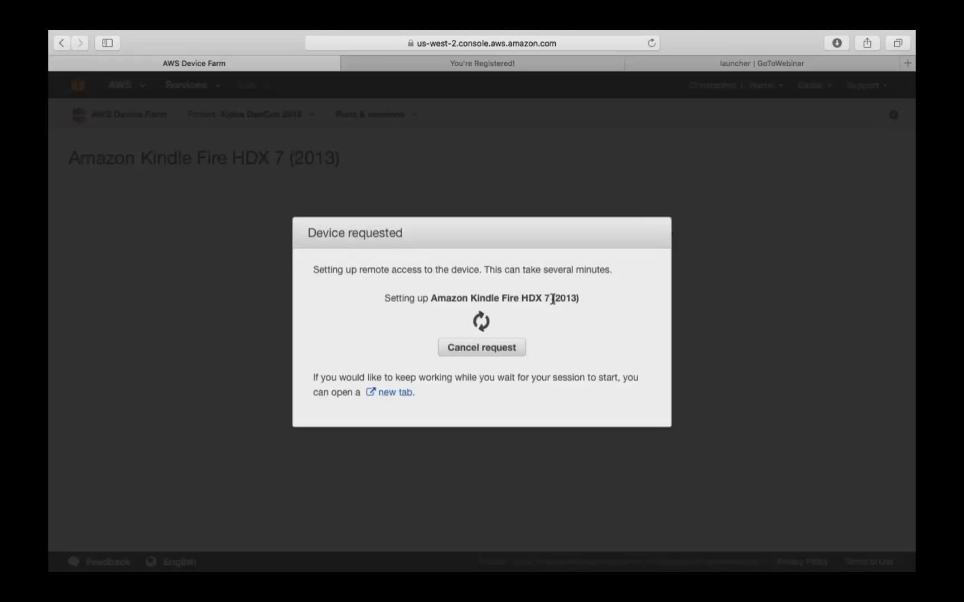
key(XF86AudioRaiseVolume)
click(466, 349)
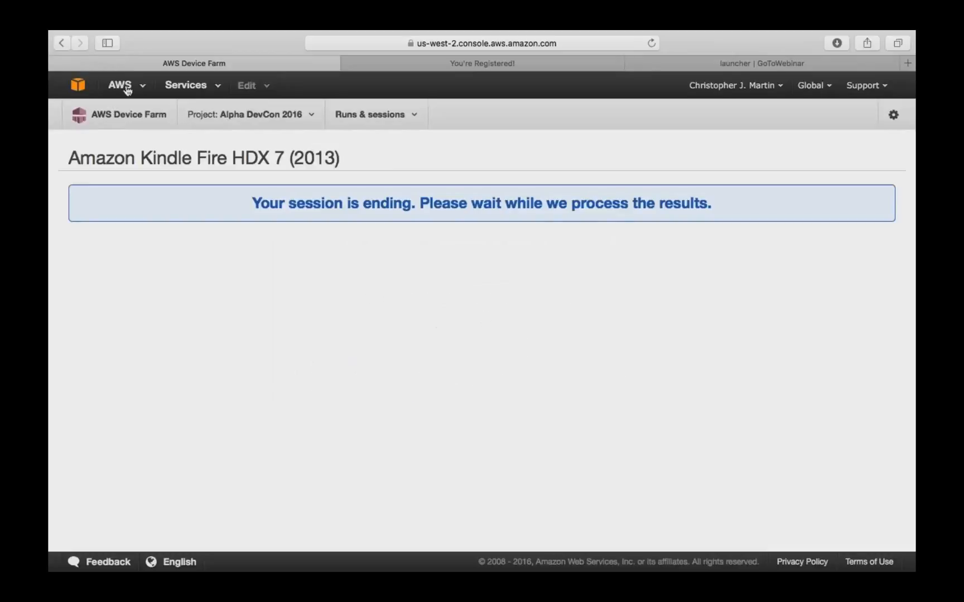
Step: Return to the device selection and start a remote access session on the Samsung Galaxy S3 LTE (T-Mobile)
click(62, 47)
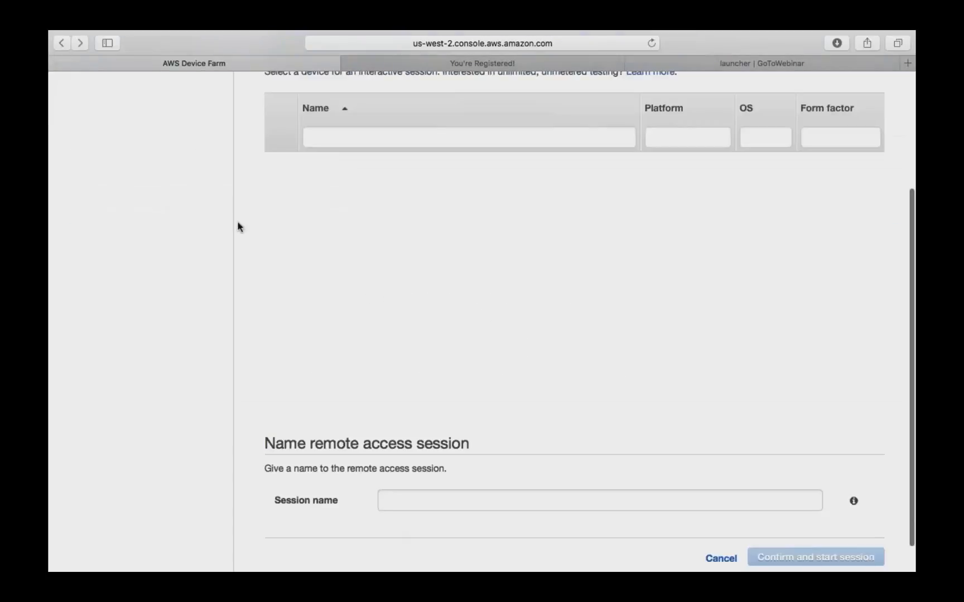
scroll(340, 277, down, 2)
scroll(342, 277, up, 3)
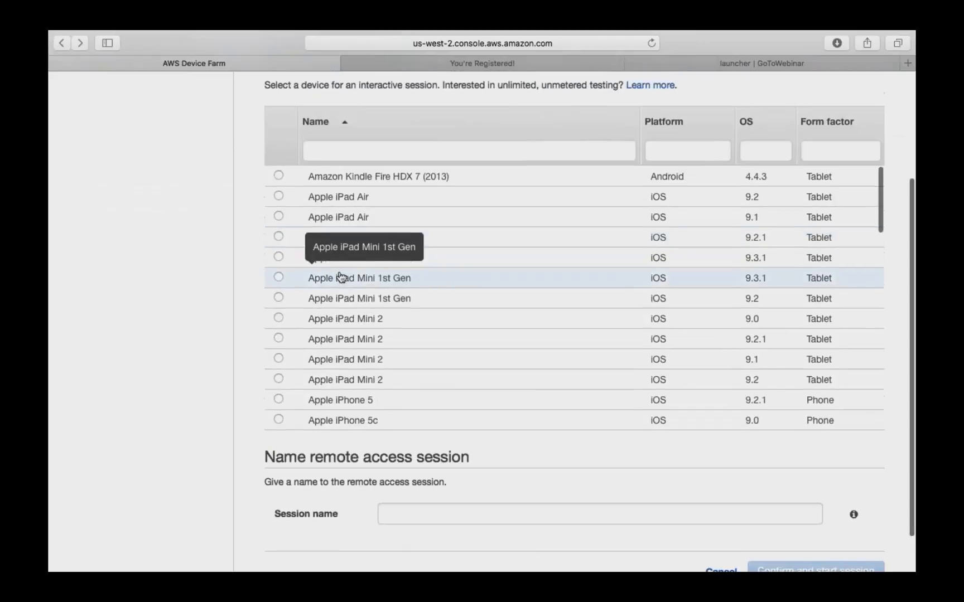
scroll(341, 278, down, 2)
scroll(342, 277, down, 10)
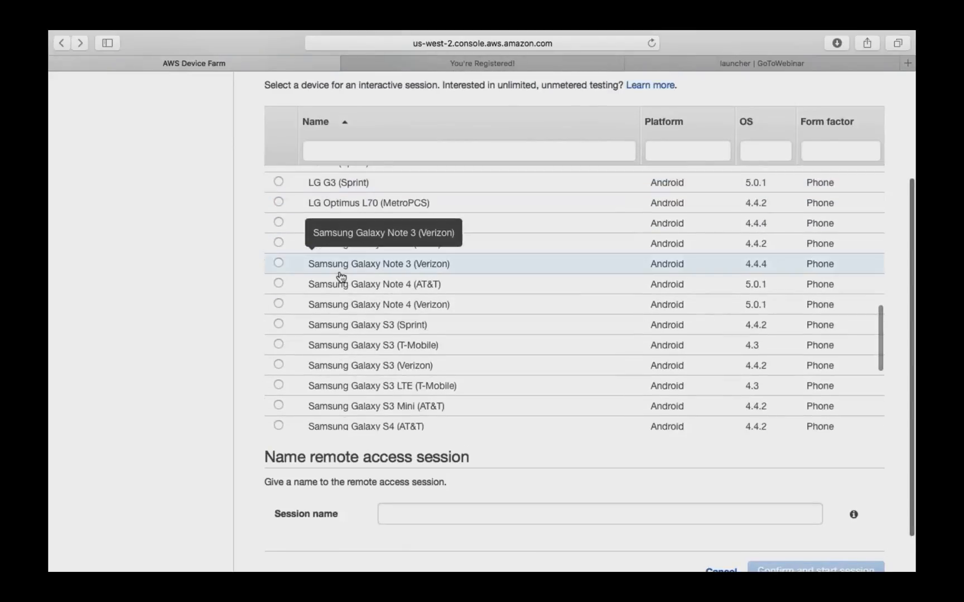
scroll(342, 277, down, 6)
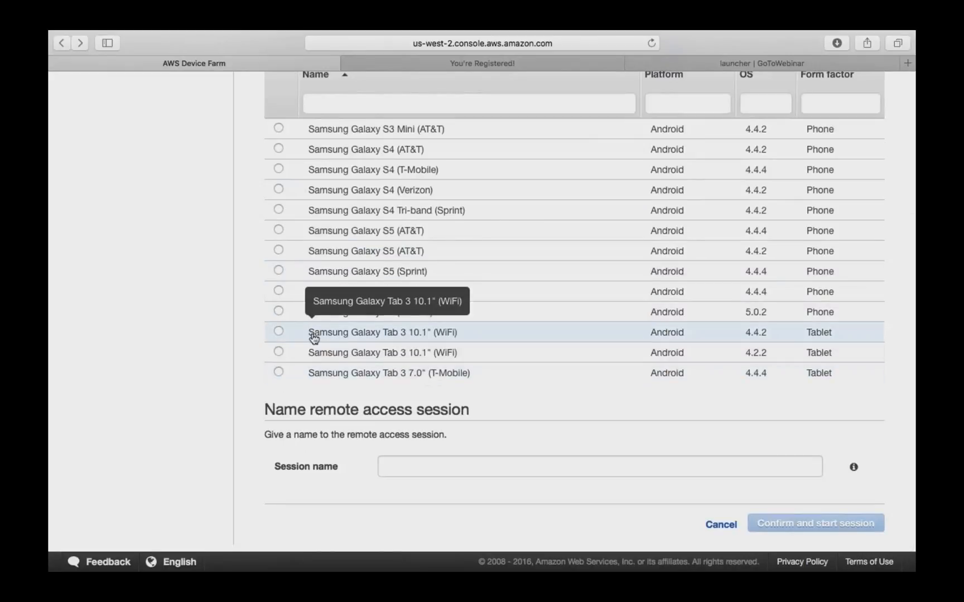
click(282, 315)
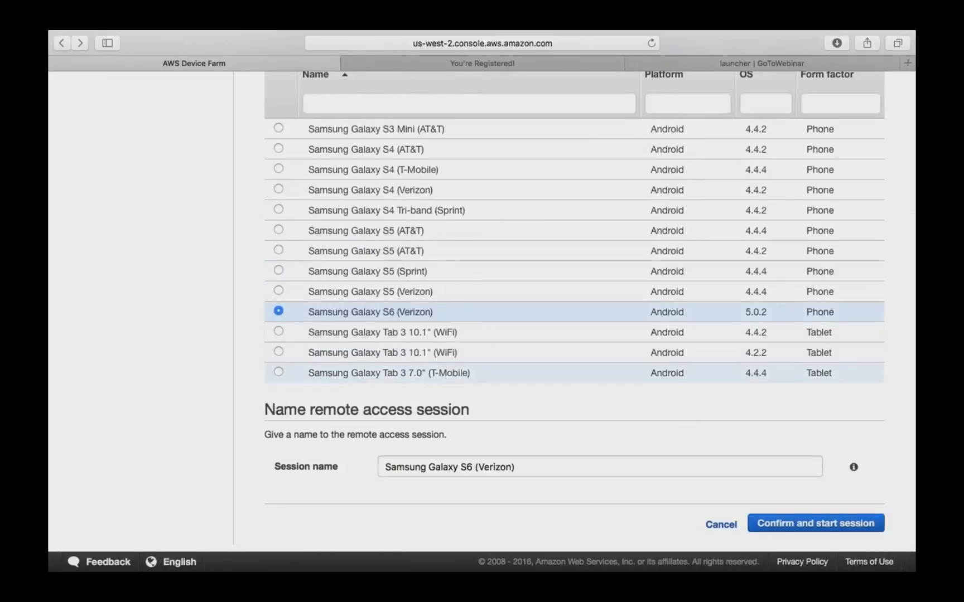
scroll(278, 310, up, 2)
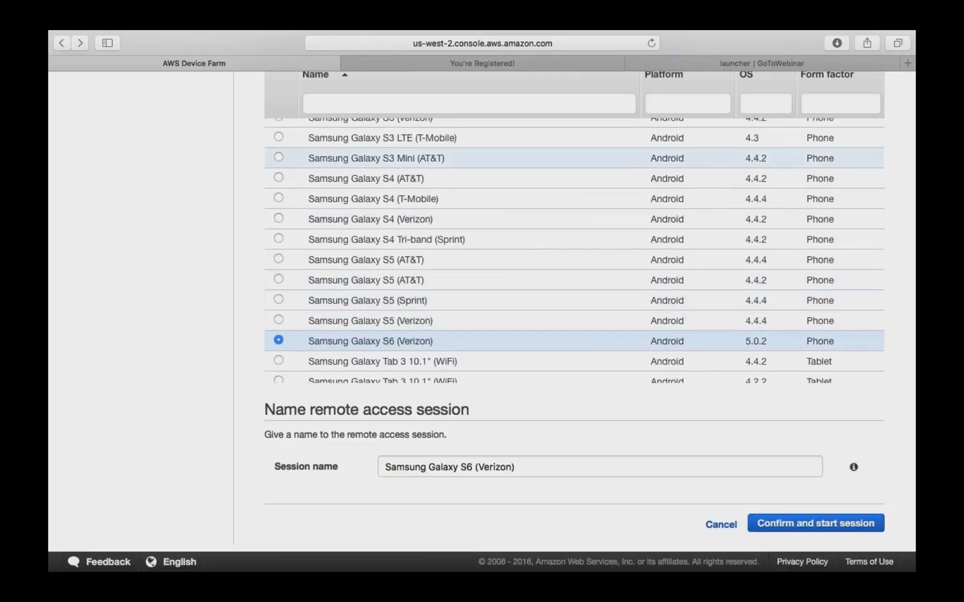
click(279, 137)
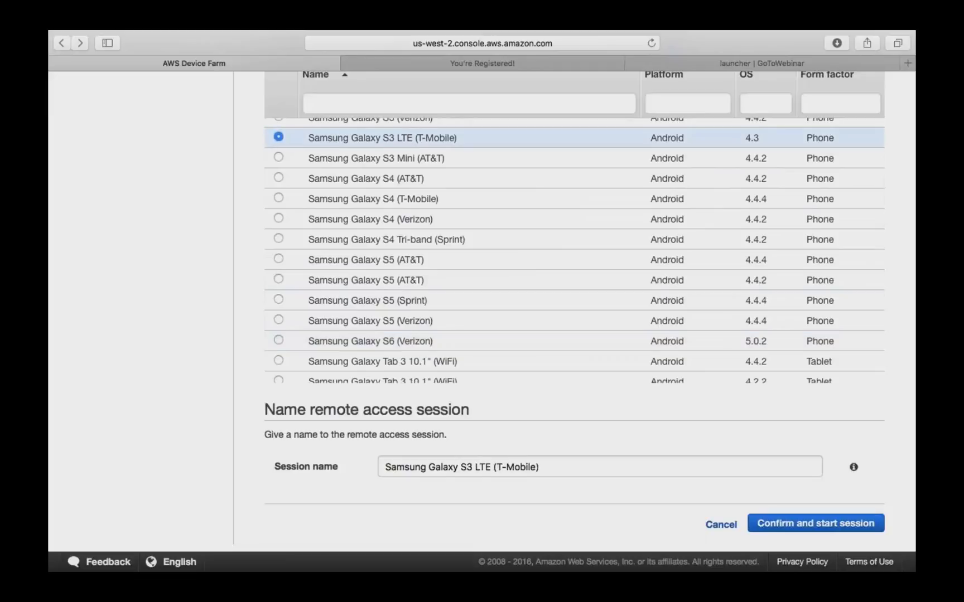
click(816, 525)
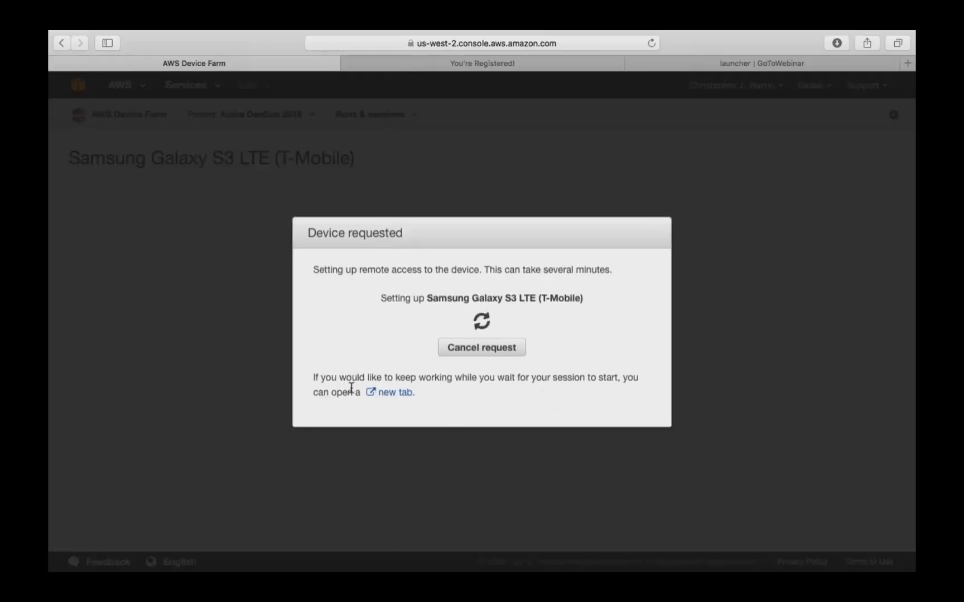
Step: Open the project in a new tab while the session is being set up and view the Android run's device results
click(402, 394)
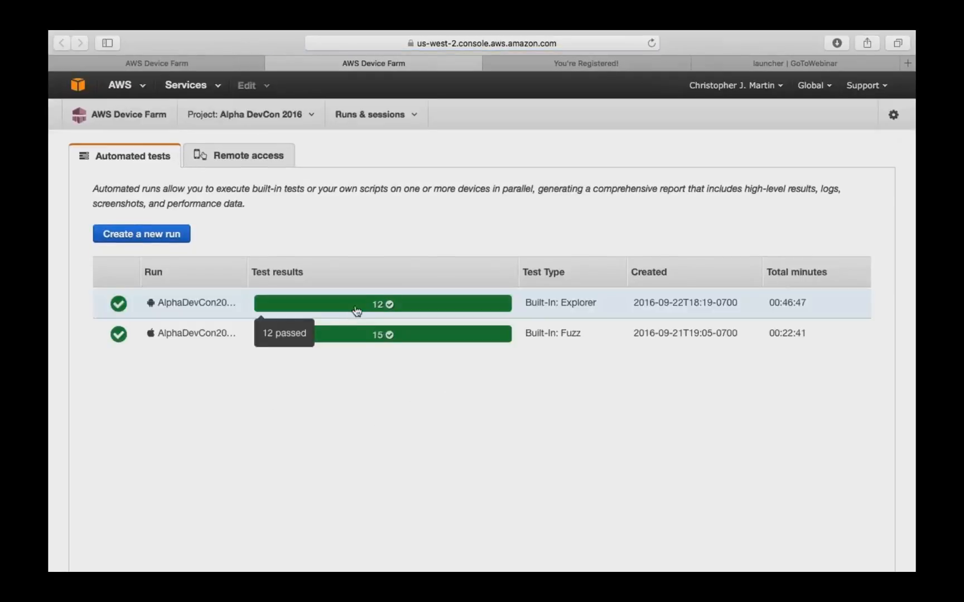
click(356, 313)
scroll(482, 391, down, 3)
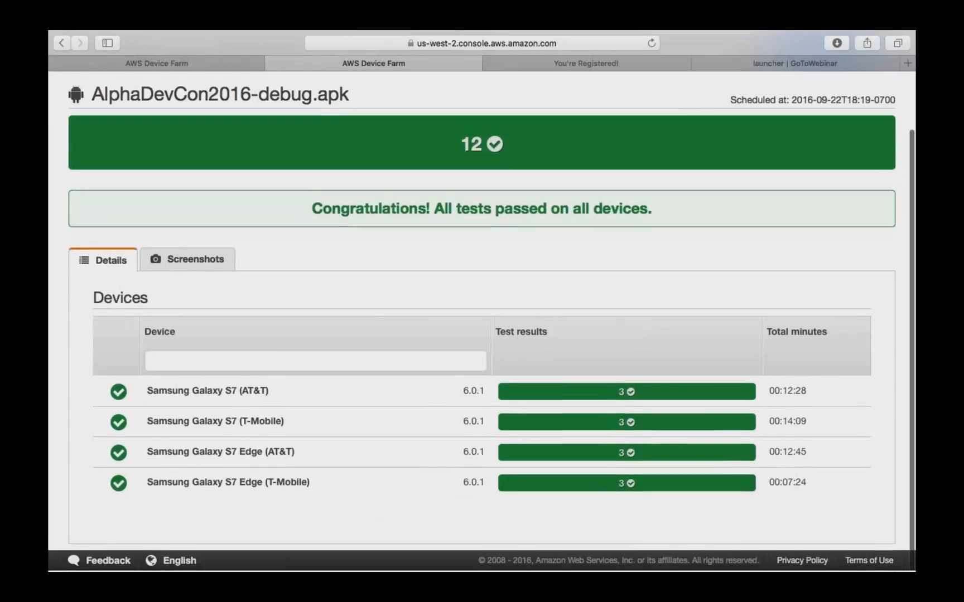
Step: Open the Android run's Samsung Galaxy S7 (AT&T) result and review its test suites, durations and harness log
click(617, 398)
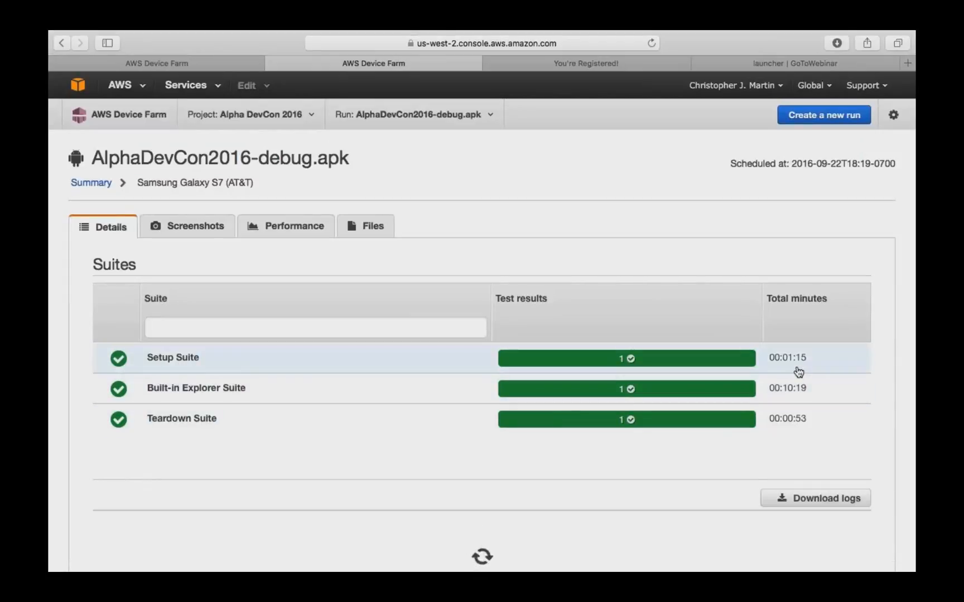
mouse_move(792, 367)
mouse_move(705, 360)
click(350, 381)
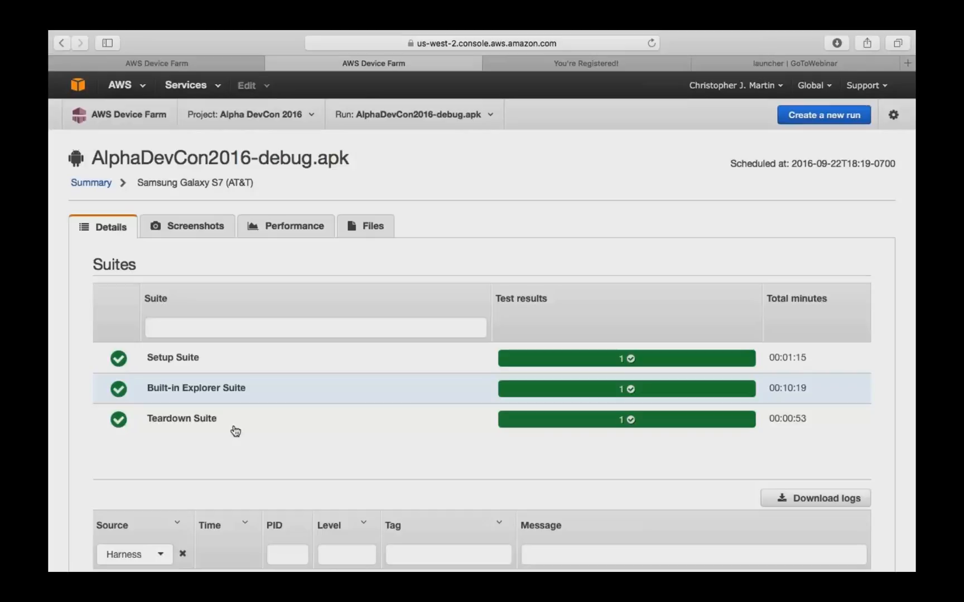
scroll(415, 409, down, 5)
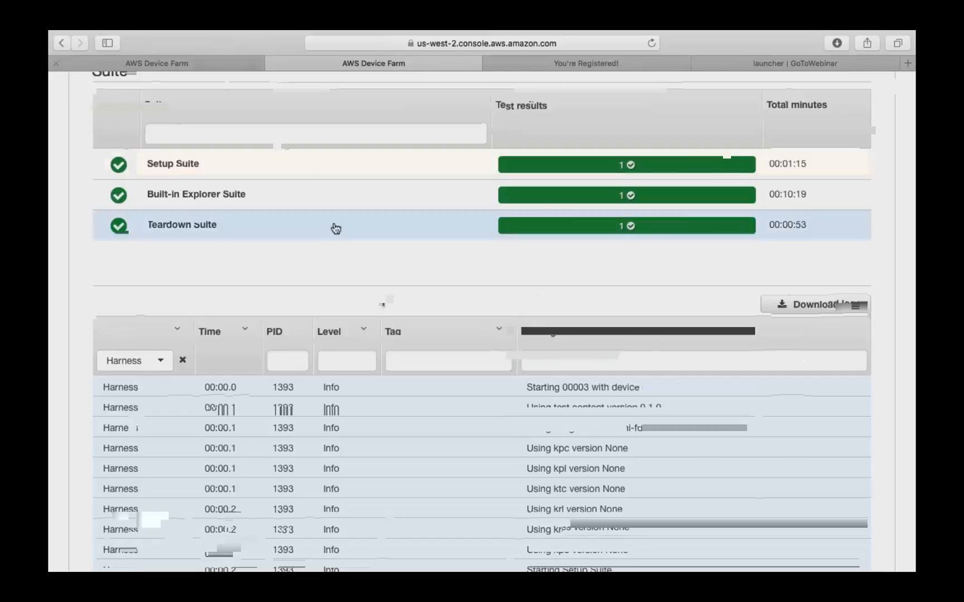
Step: Return to the project's automated runs and check the setup progress of the Samsung Galaxy S3 LTE (T-Mobile) session
click(63, 43)
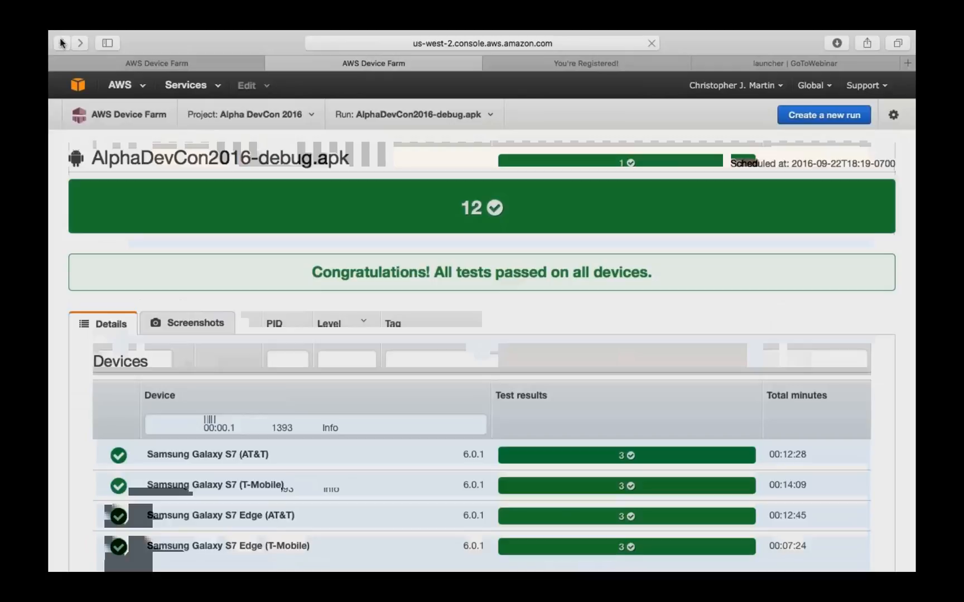
click(63, 43)
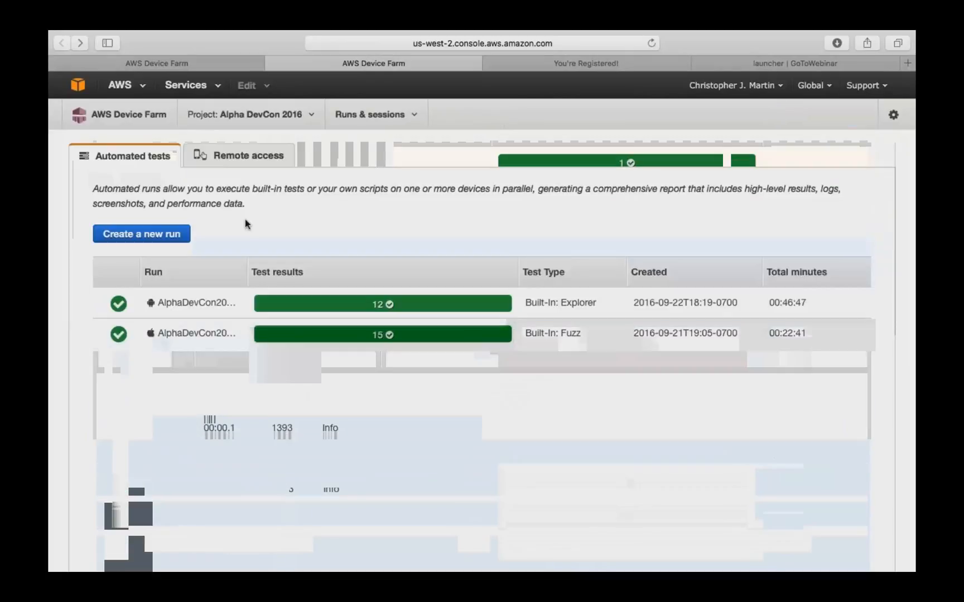
click(181, 117)
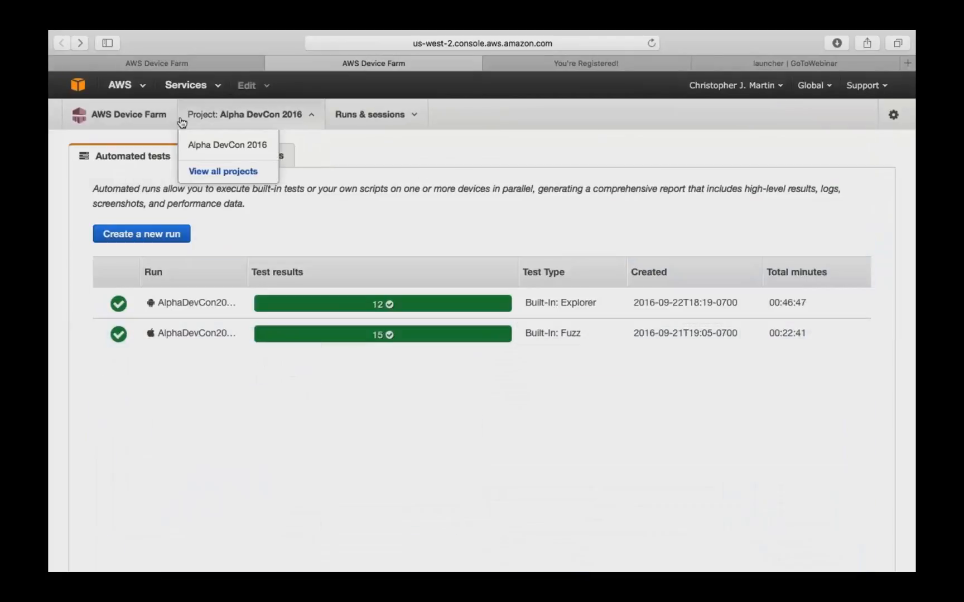
click(163, 62)
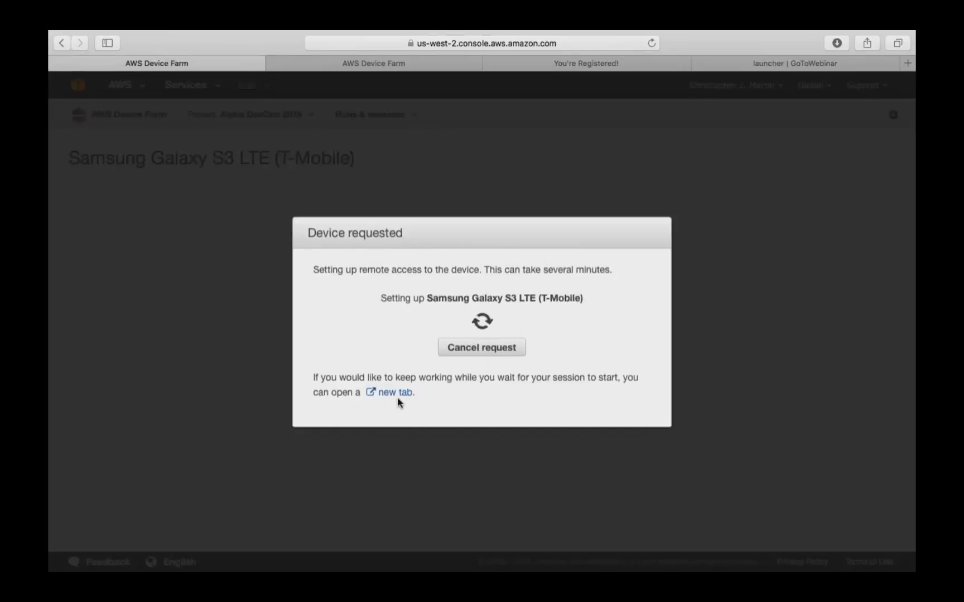
Step: Examine the Apple iPad Air result of the AlphaDevCon2016.ipa run, reading its suites and the Built-in Fuzz test's harness log messages
click(381, 65)
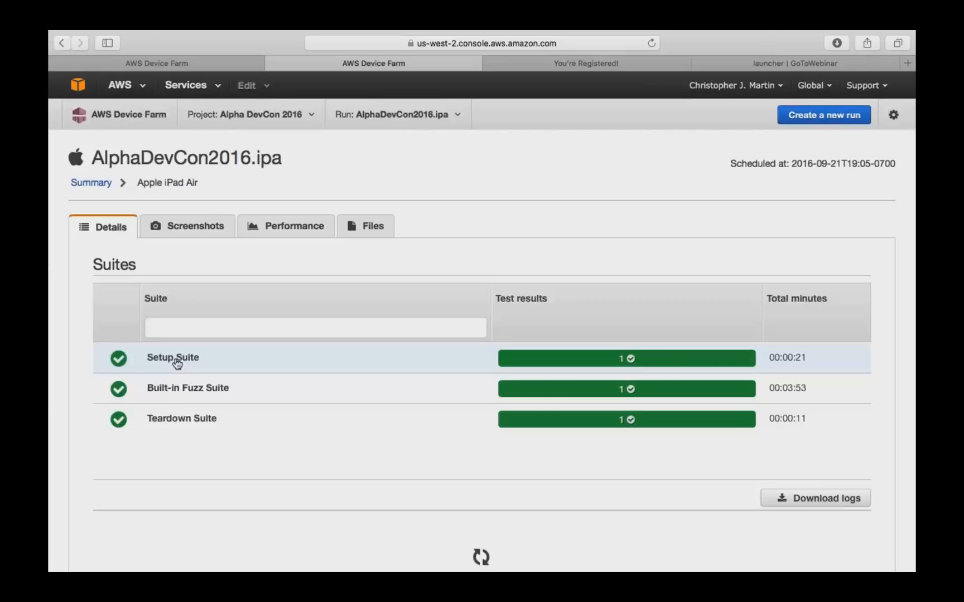
scroll(806, 430, down, 5)
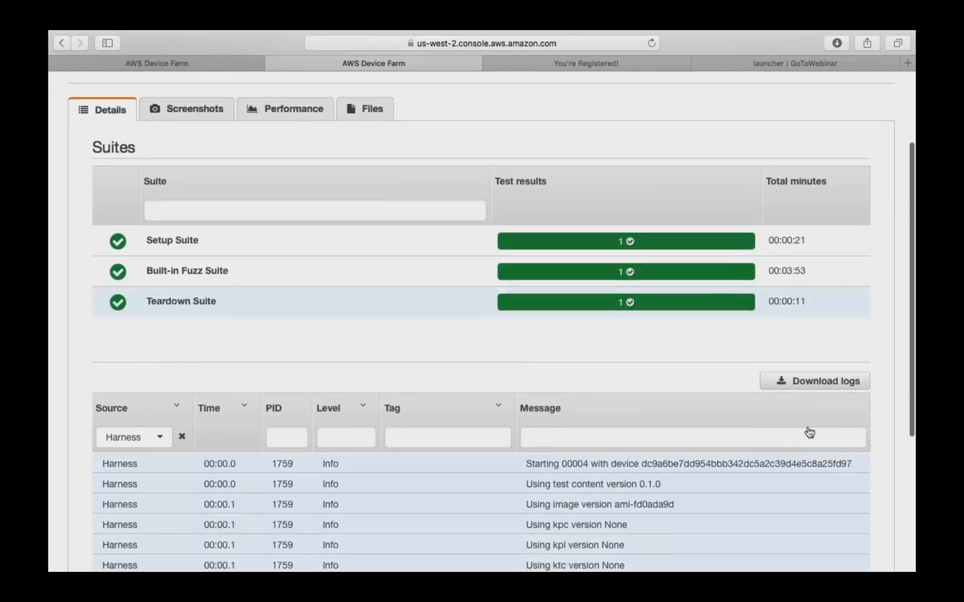
scroll(810, 433, down, 10)
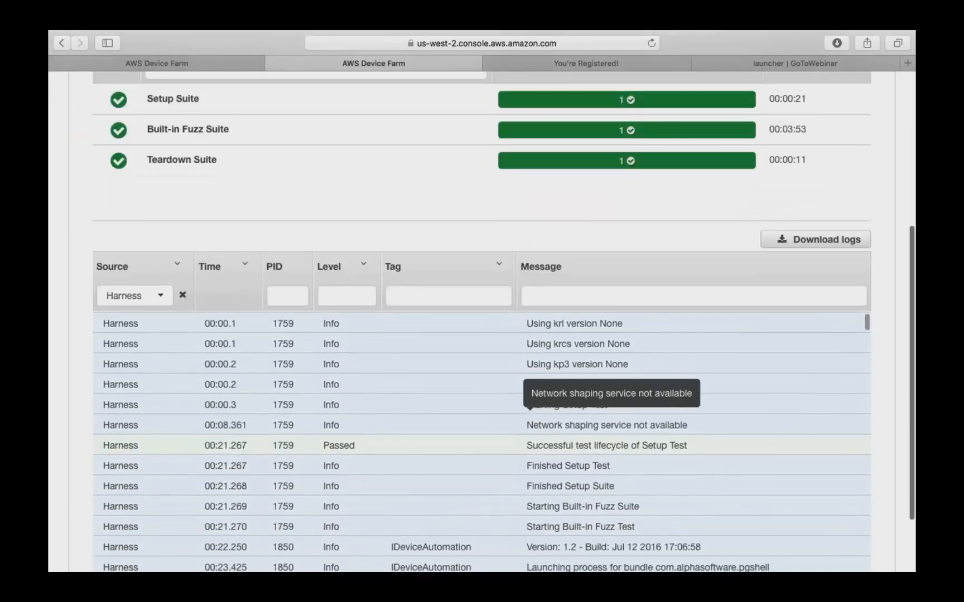
scroll(530, 412, down, 5)
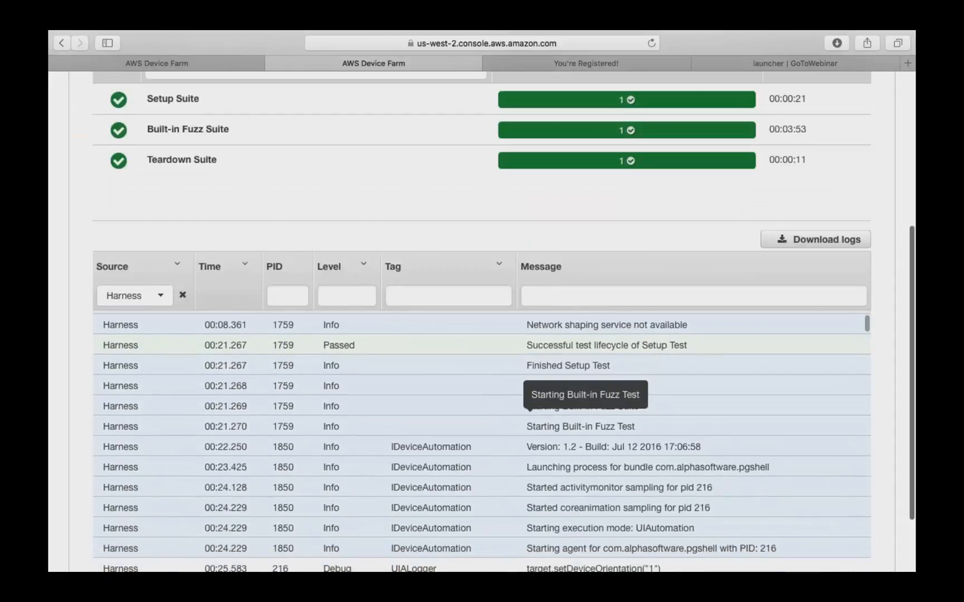
scroll(530, 426, down, 3)
scroll(530, 427, up, 3)
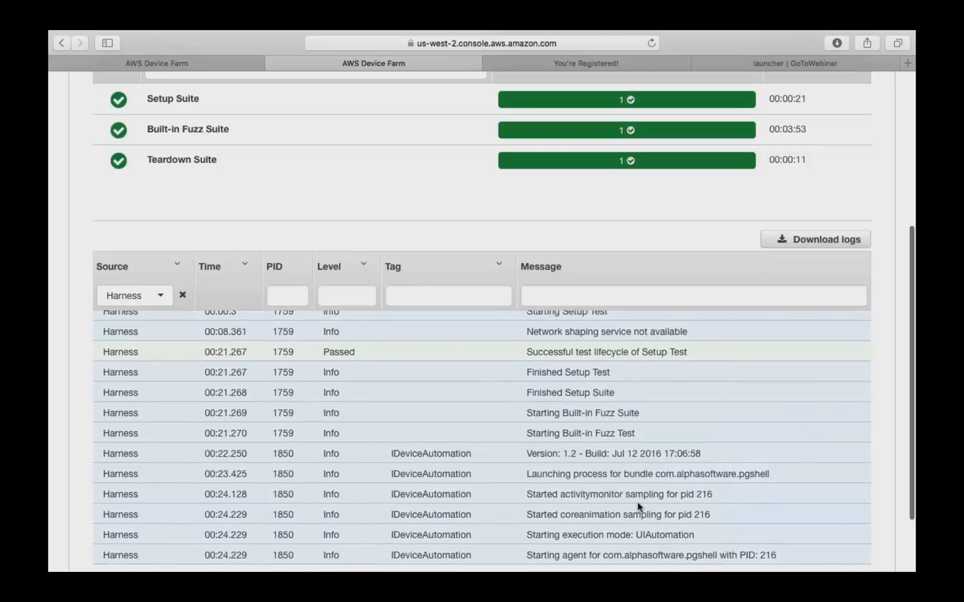
scroll(811, 355, down, 10)
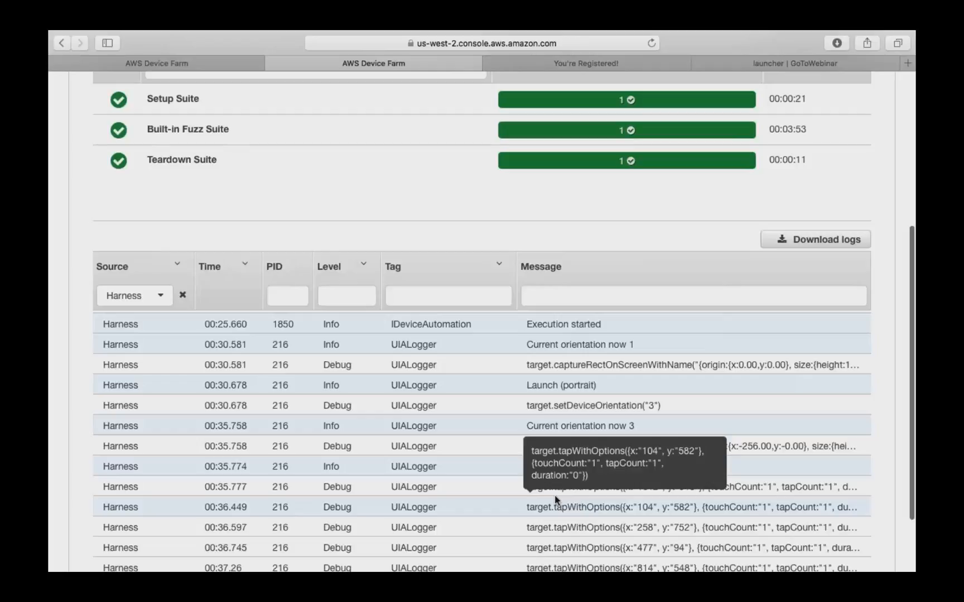
scroll(555, 499, down, 15)
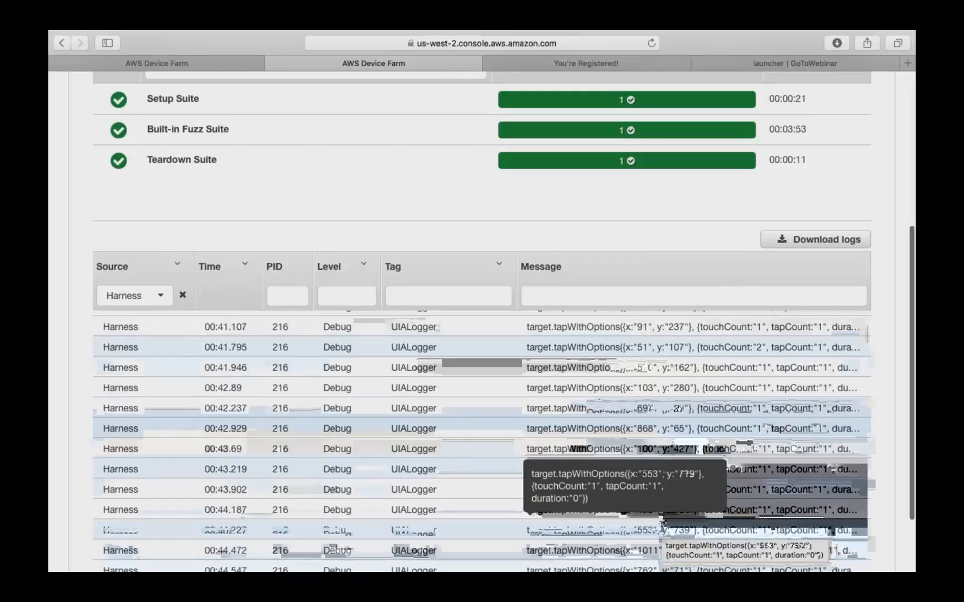
scroll(642, 524, down, 5)
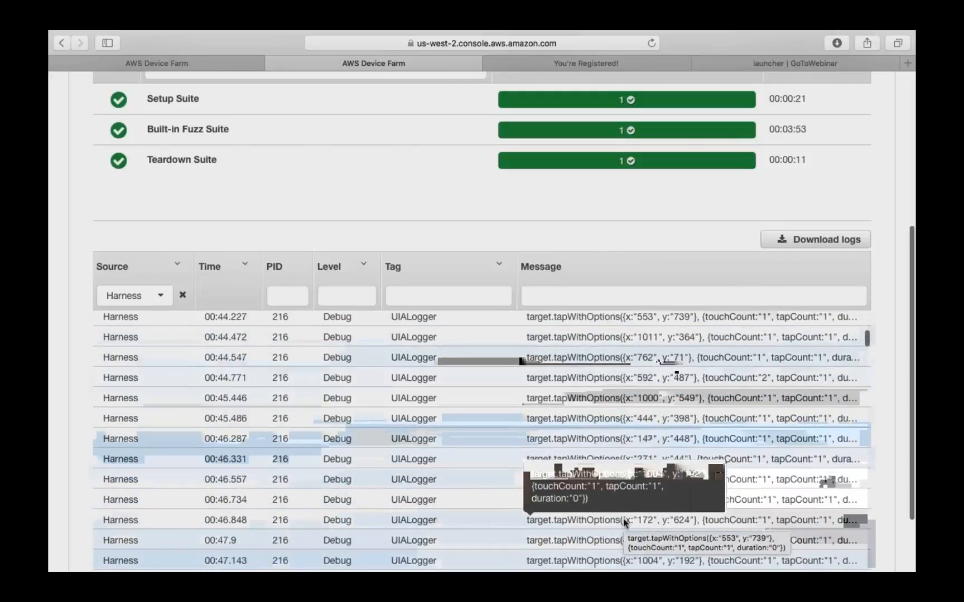
scroll(625, 522, down, 3)
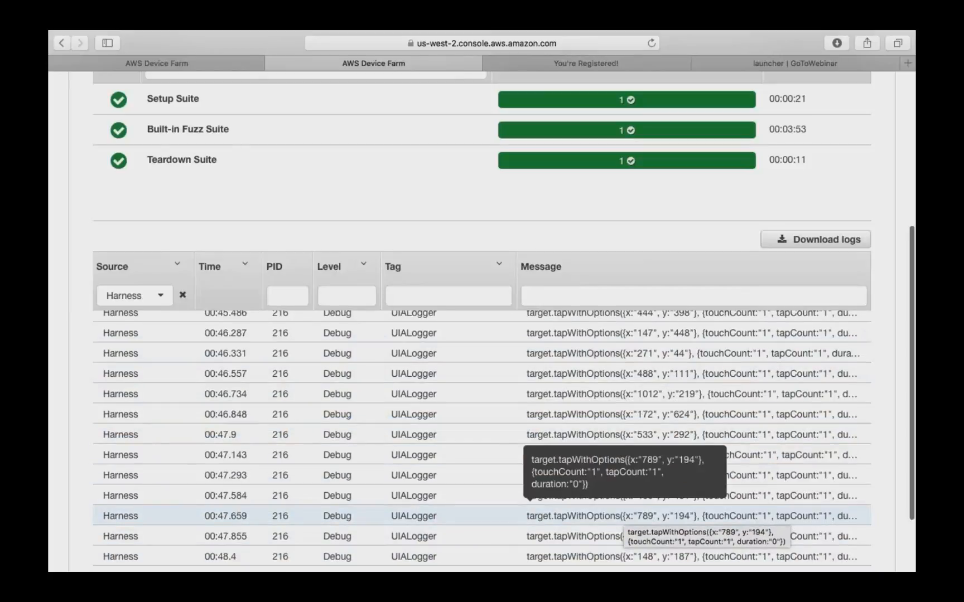
scroll(624, 522, down, 8)
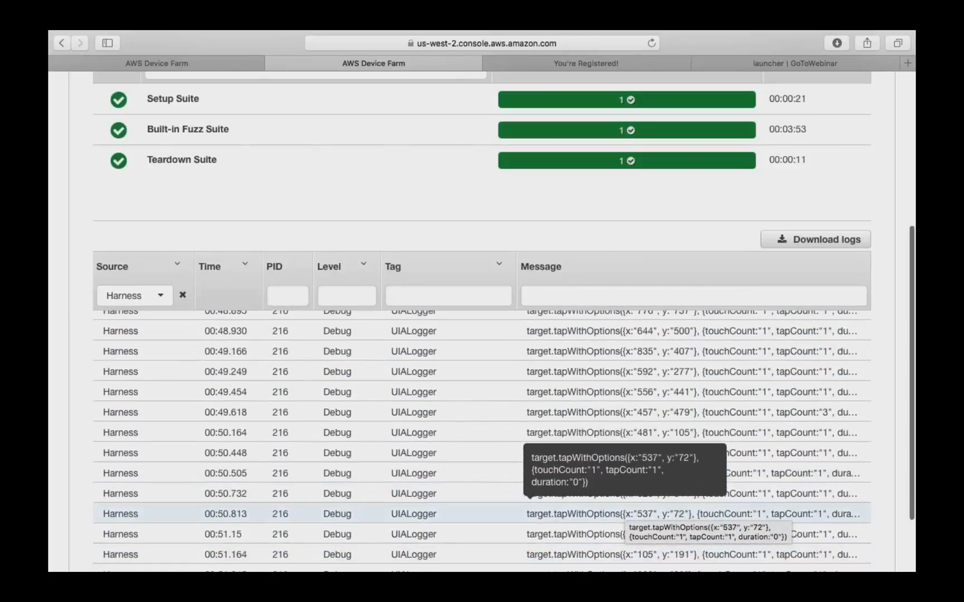
scroll(456, 198, up, 1)
scroll(455, 198, up, 3)
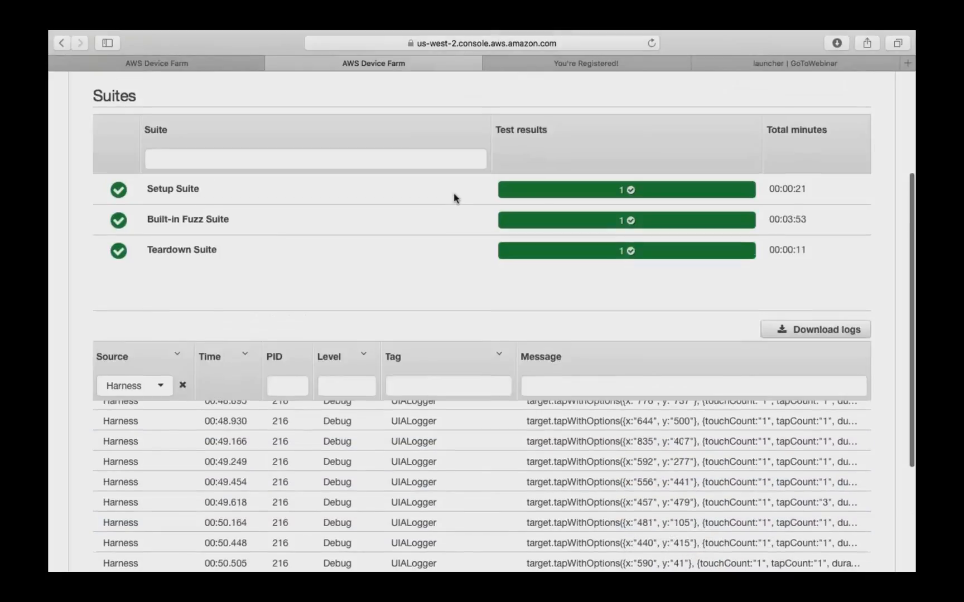
scroll(455, 198, up, 4)
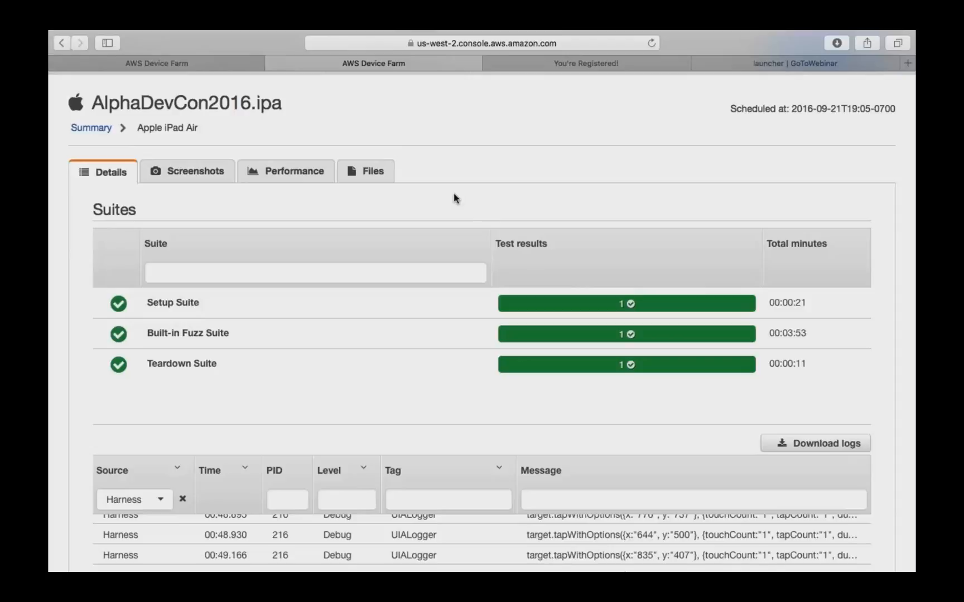
scroll(497, 526, down, 2)
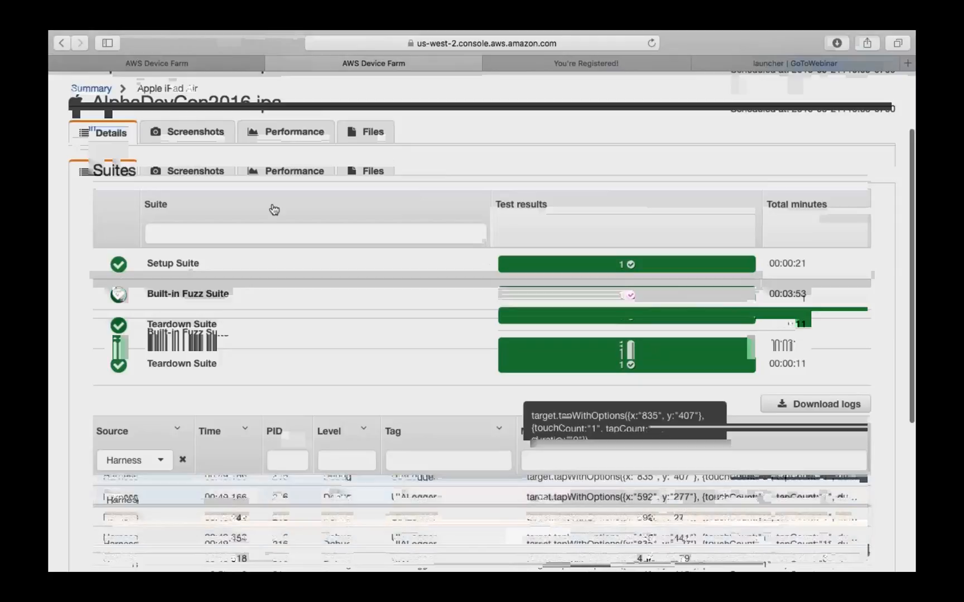
Step: Go back to the Samsung Galaxy S3 LTE remote session and install the 2016-09-23T05:08-0700 upload of AlphaDevCon2016-debug.apk
click(62, 43)
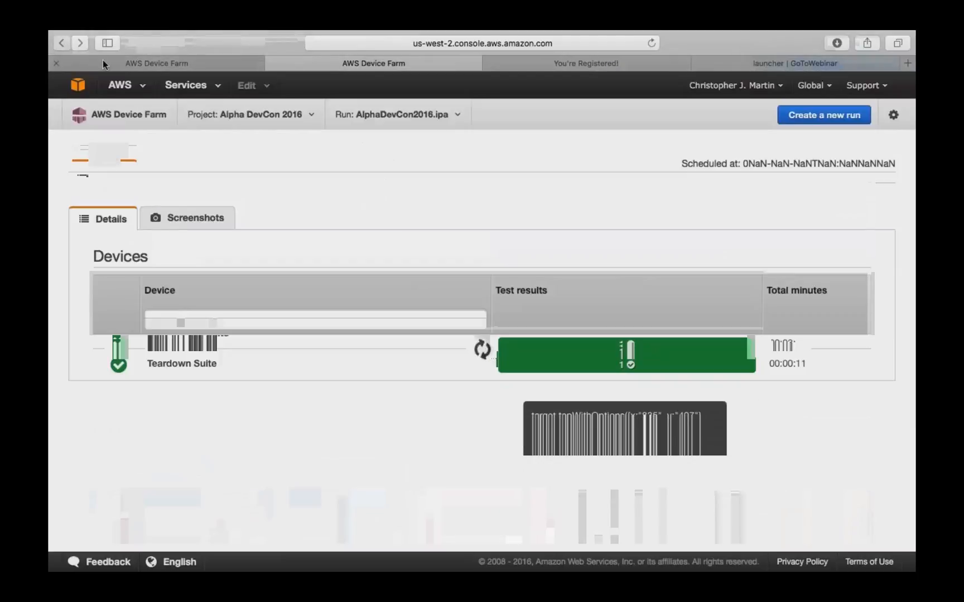
click(105, 61)
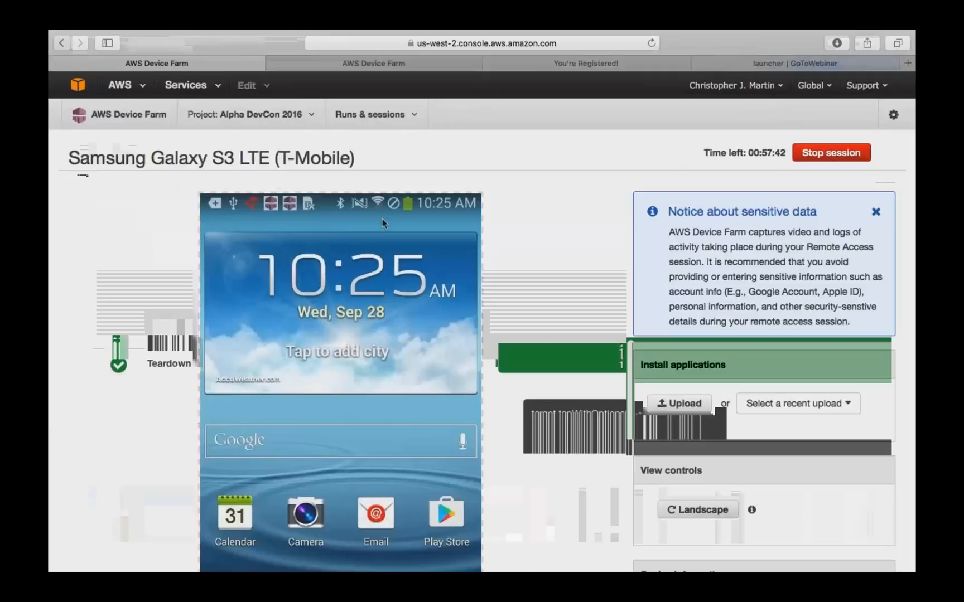
scroll(529, 422, down, 3)
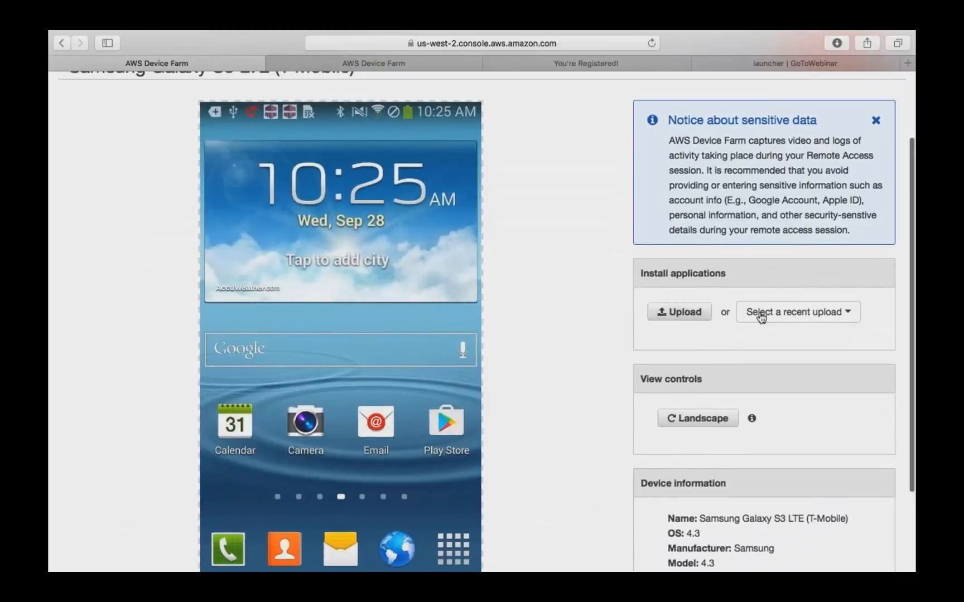
click(790, 314)
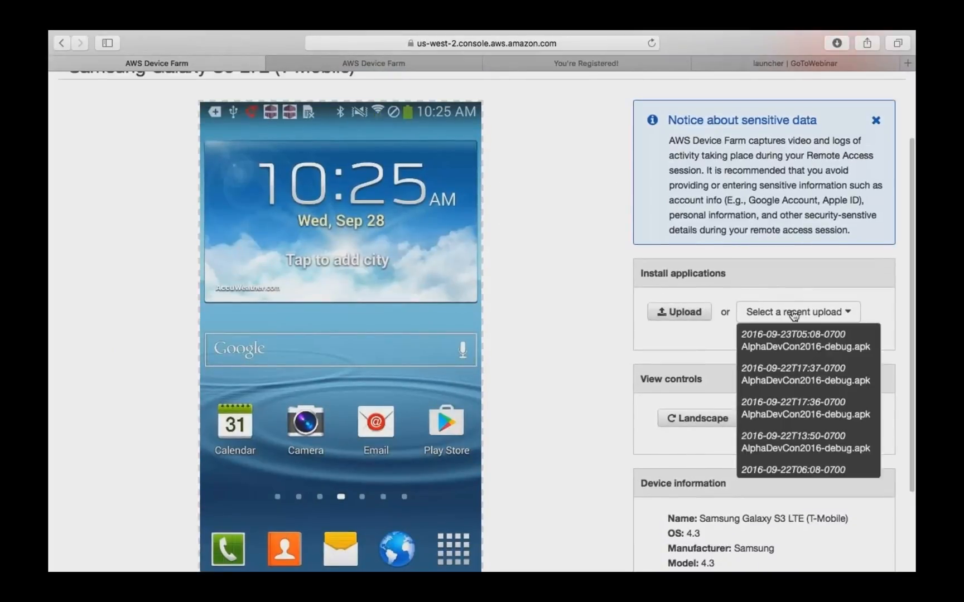
click(773, 346)
Step: Open the remote device's app list and page through it to look for the installed Alpha DevCon app
scroll(556, 337, down, 3)
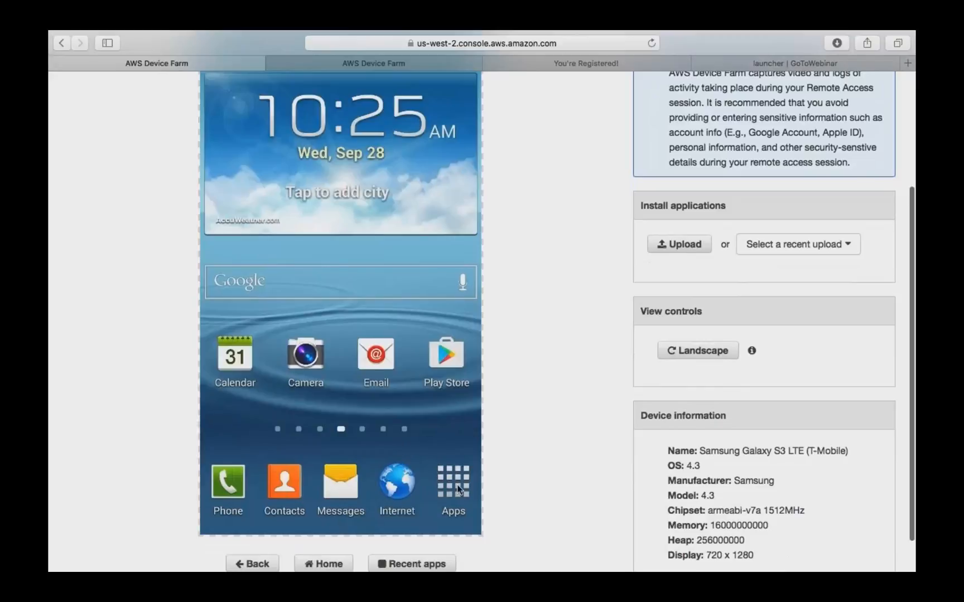
scroll(457, 488, up, 2)
click(457, 529)
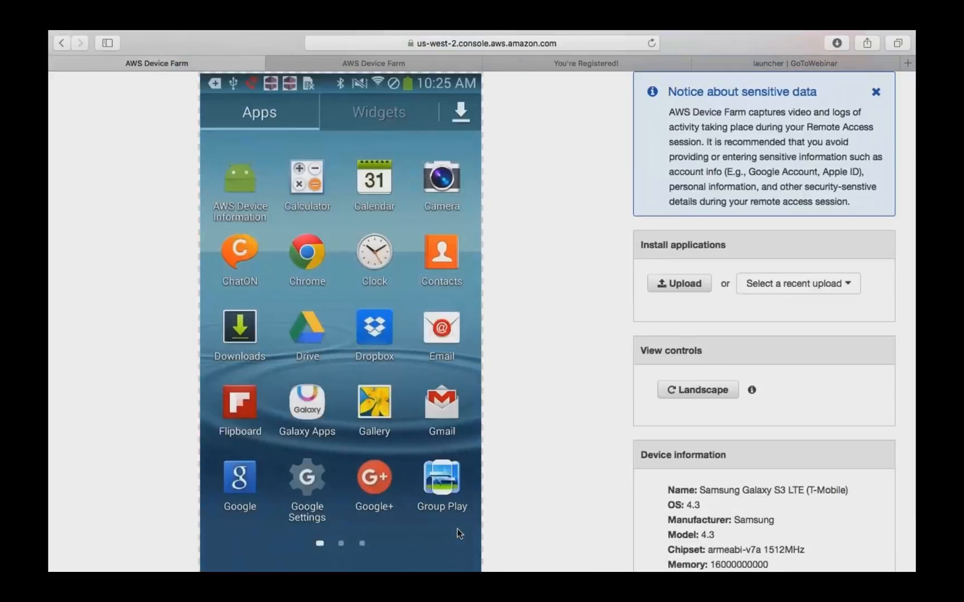
scroll(457, 529, down, 3)
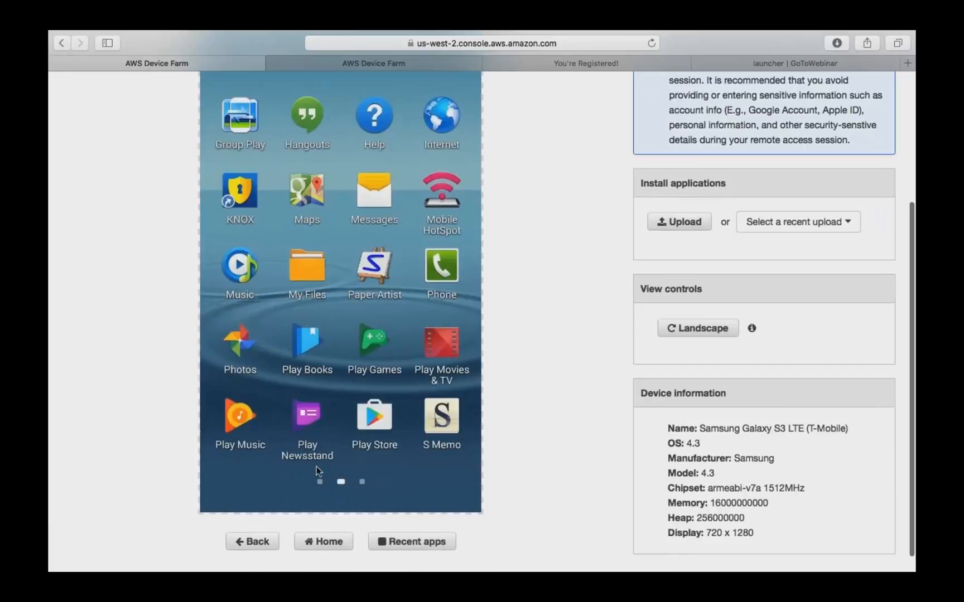
drag(336, 438, 48, 457)
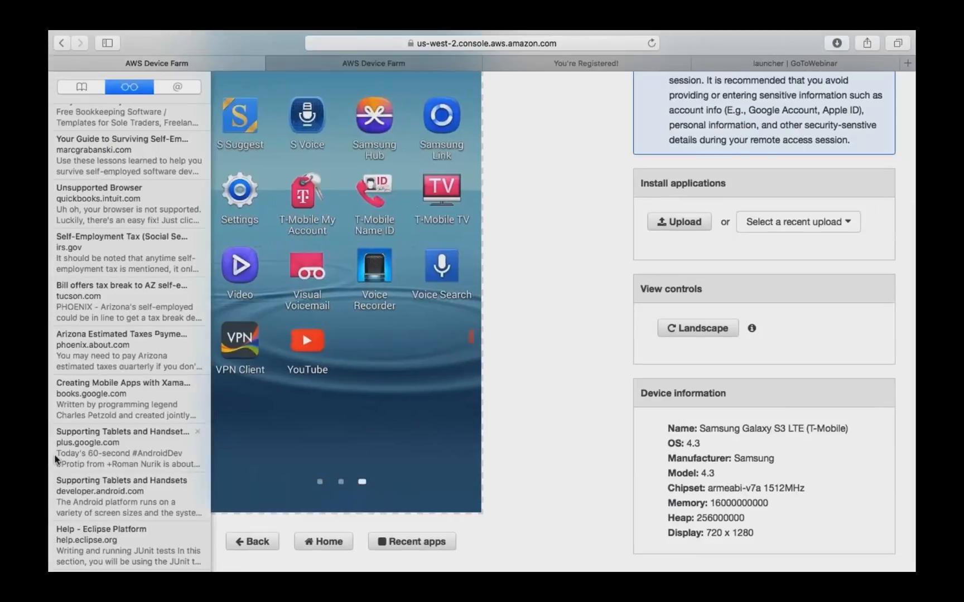
drag(317, 435, 371, 430)
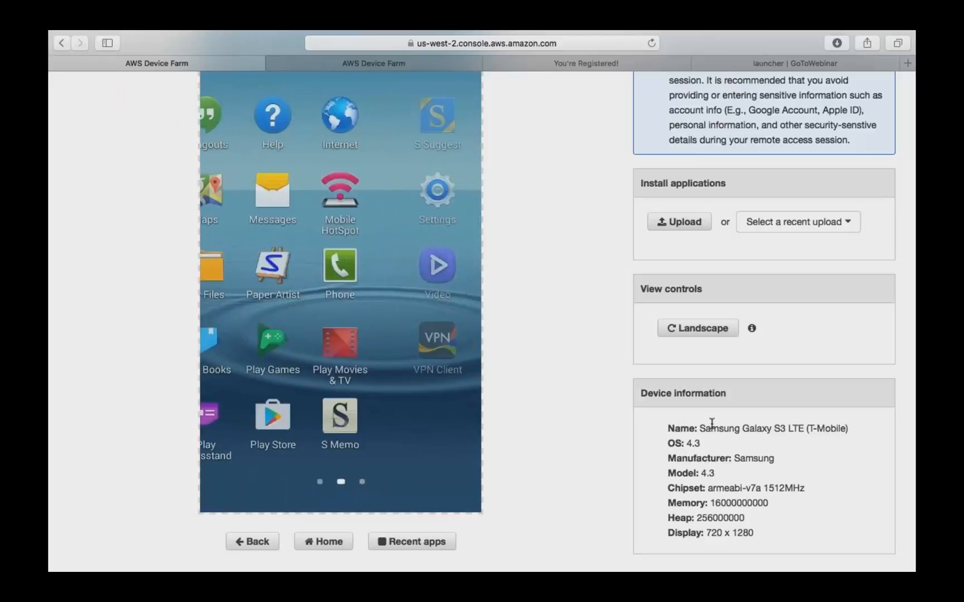
drag(273, 300, 330, 299)
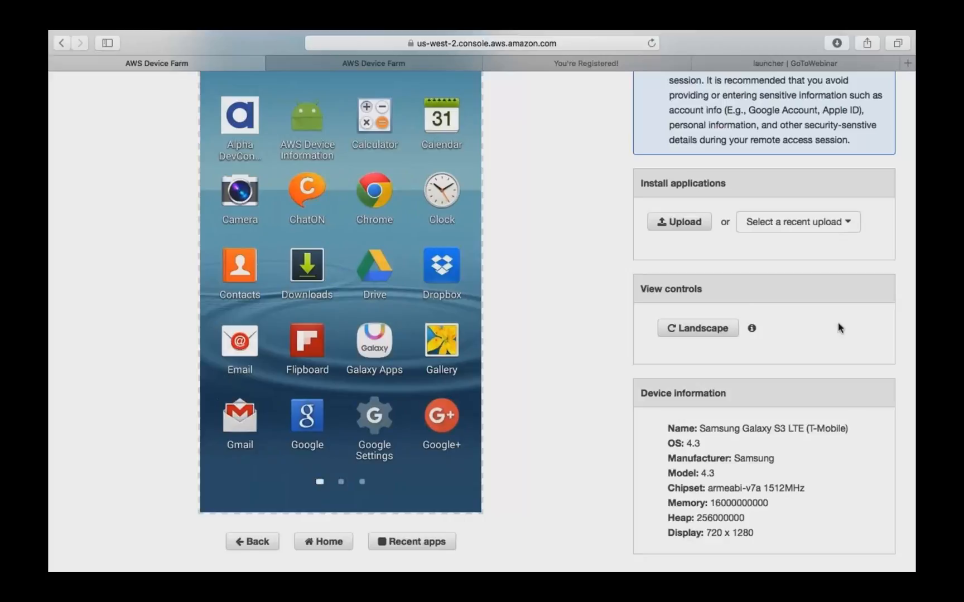
Step: Install the 2016-09-23T05:08-0700 recent upload again, and upload AlphaDevCon2016-debug.apk from the desktop's Devcon 2016 0.0.1 folder
click(796, 222)
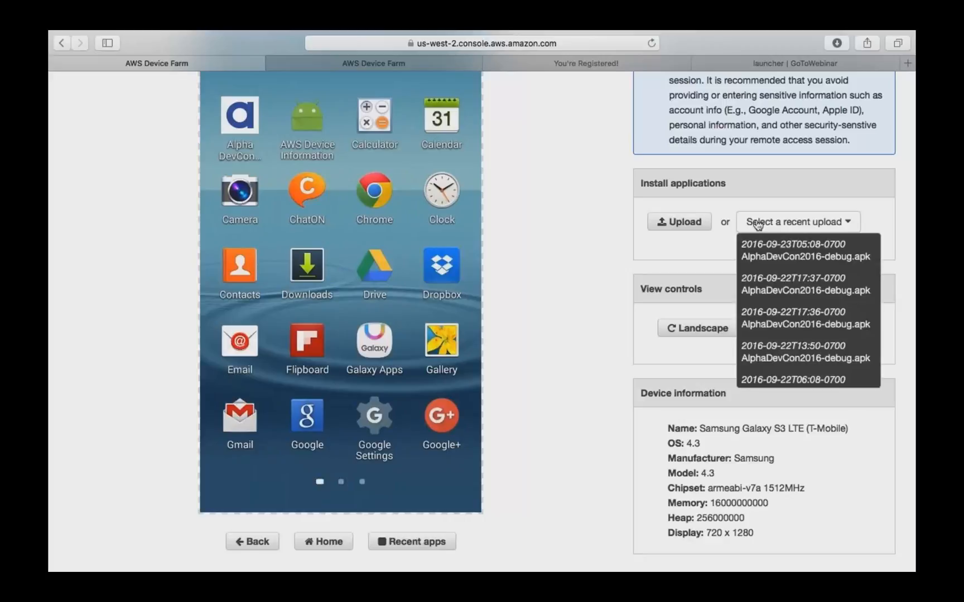
click(787, 258)
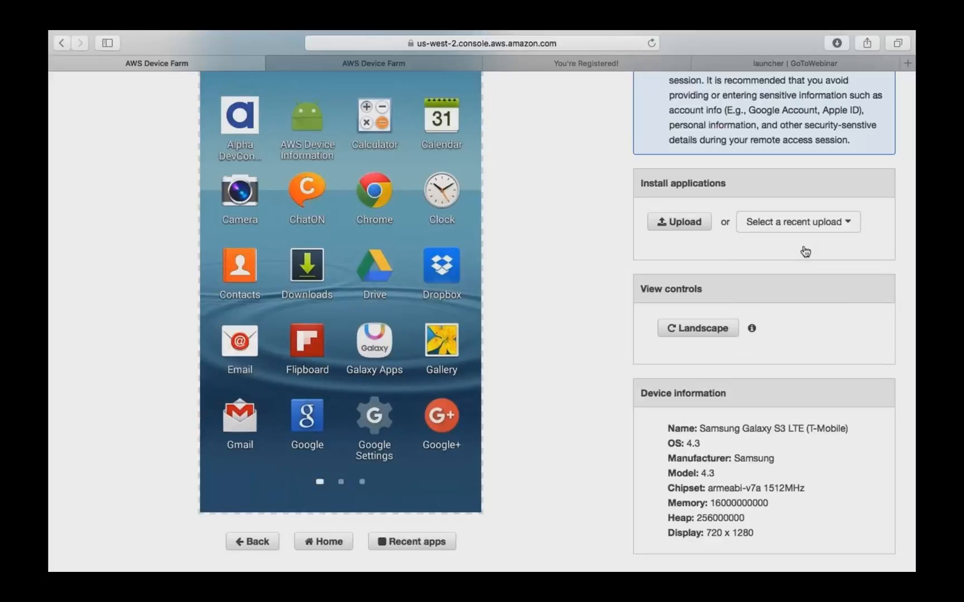
click(687, 222)
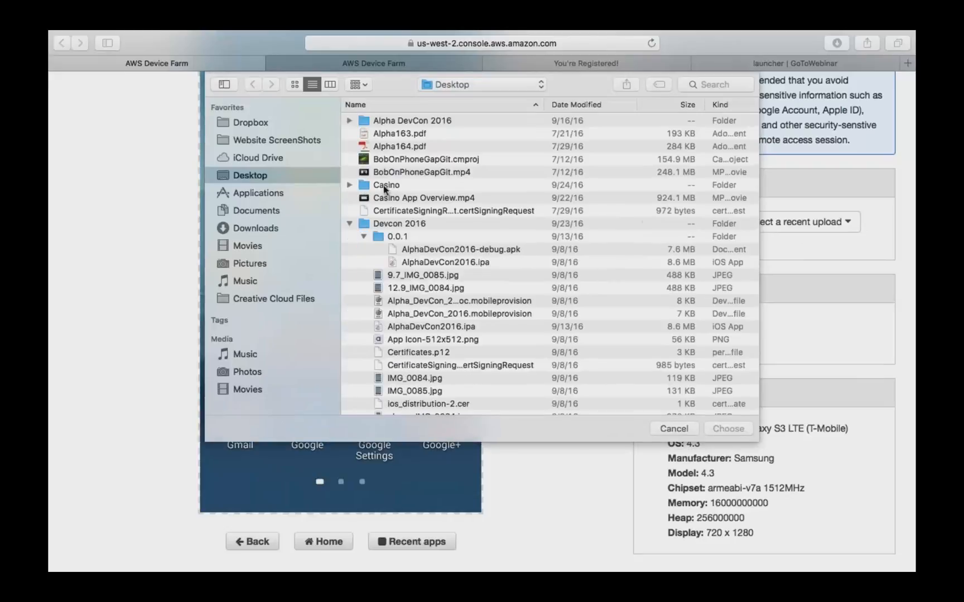
click(437, 248)
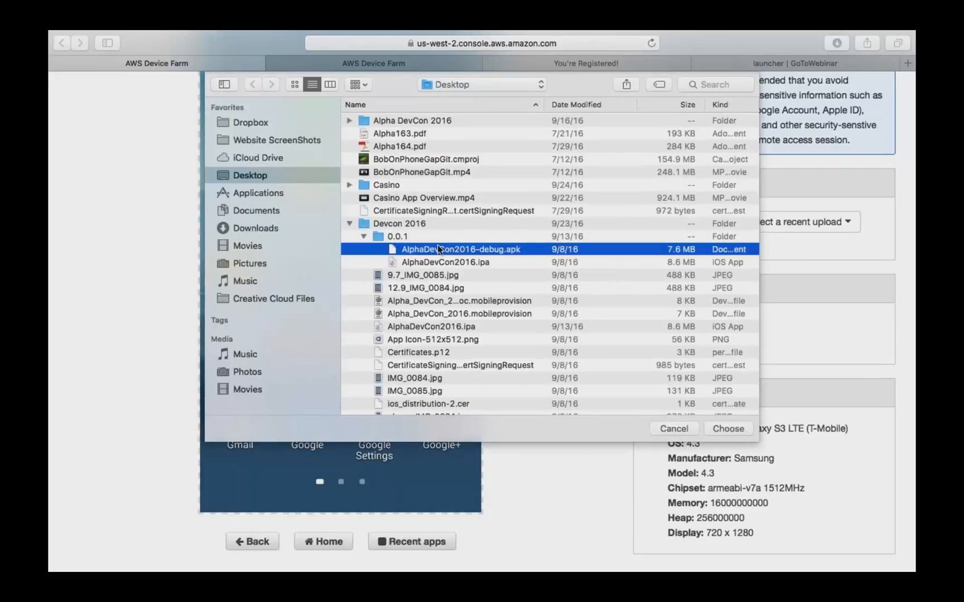
click(720, 428)
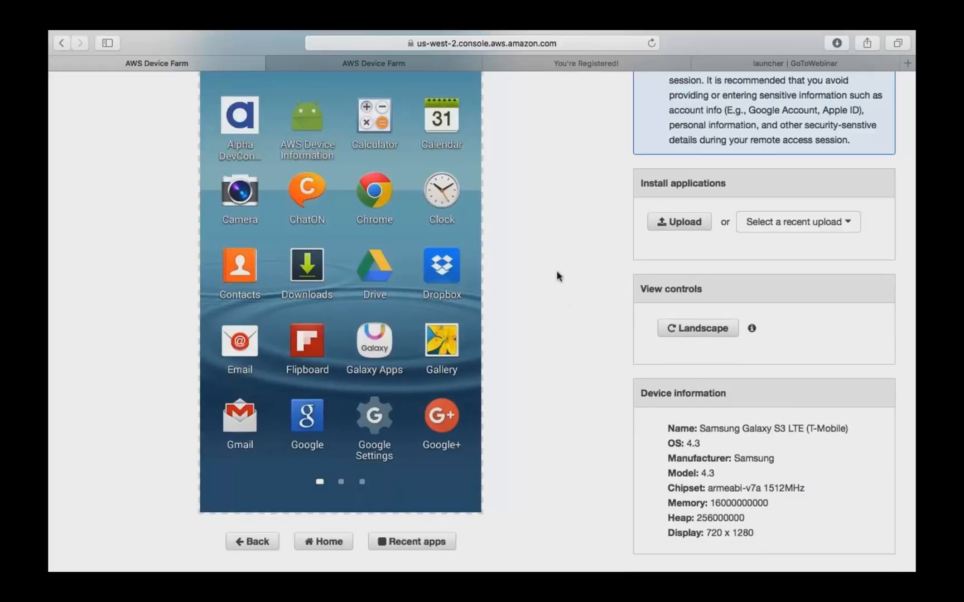
Step: Launch the installed Alpha DevCon app on the remote Samsung Galaxy S3 LTE and refresh its schedule to load the latest information
scroll(241, 119, up, 2)
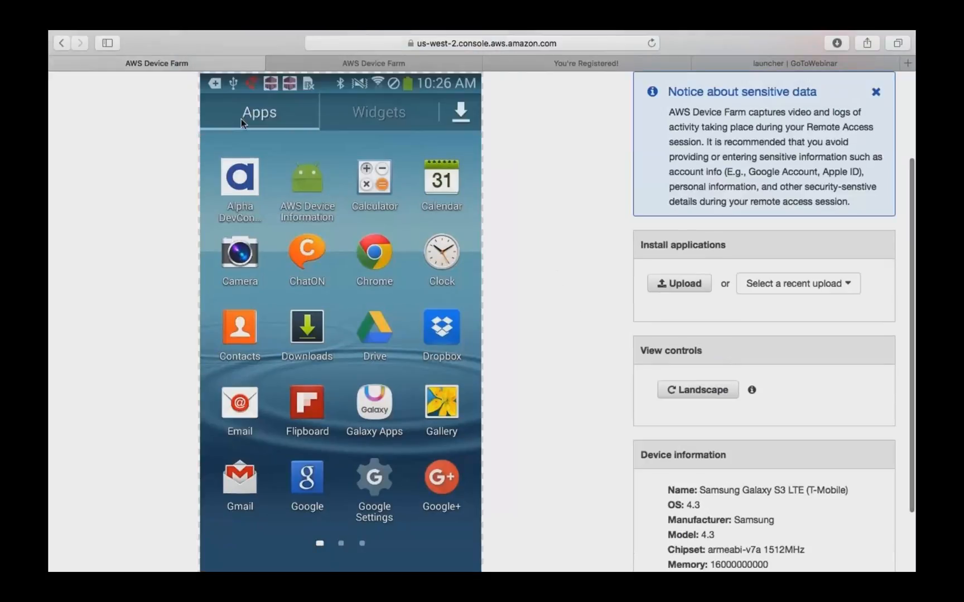
click(244, 192)
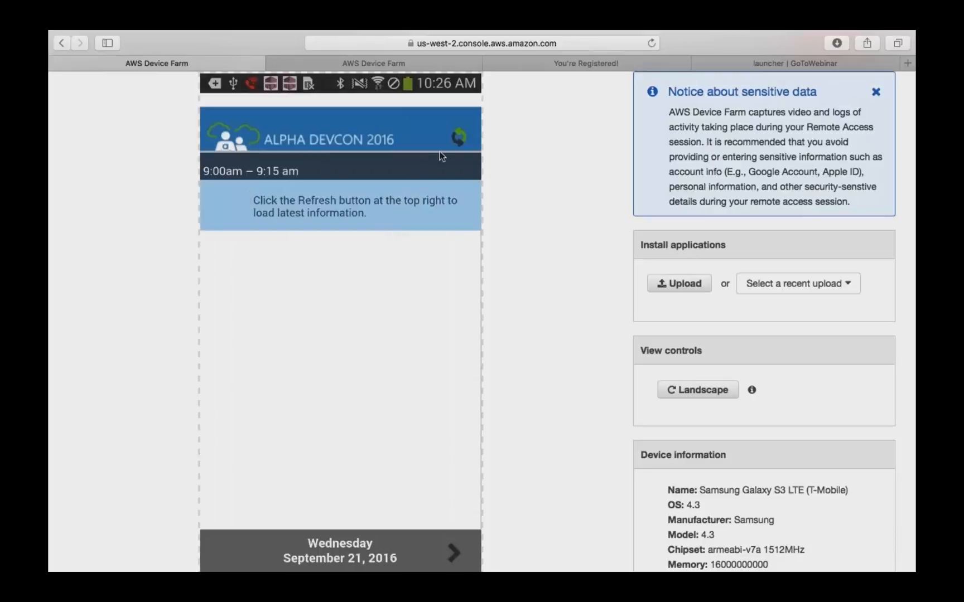
click(460, 137)
scroll(462, 138, down, 1)
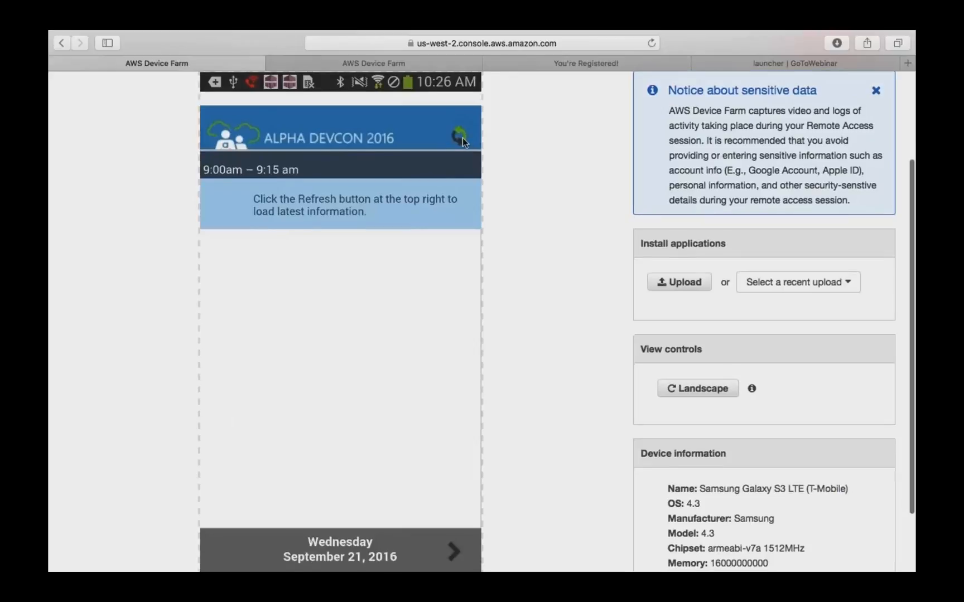
scroll(462, 137, down, 1)
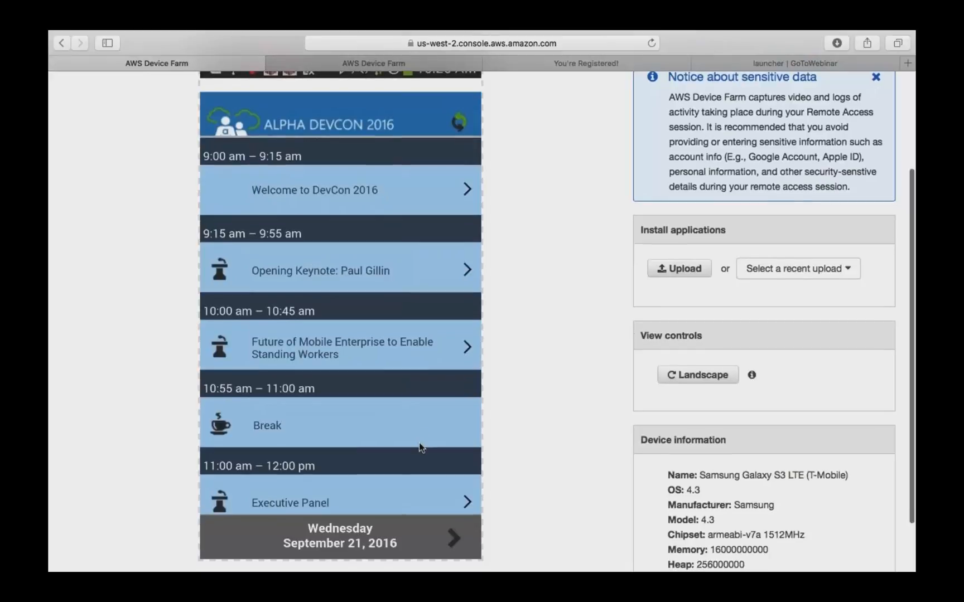
Step: Read the session details of "Future of Mobile Enterprise to Enable Standing Workers" in the app's schedule, and close them
click(450, 350)
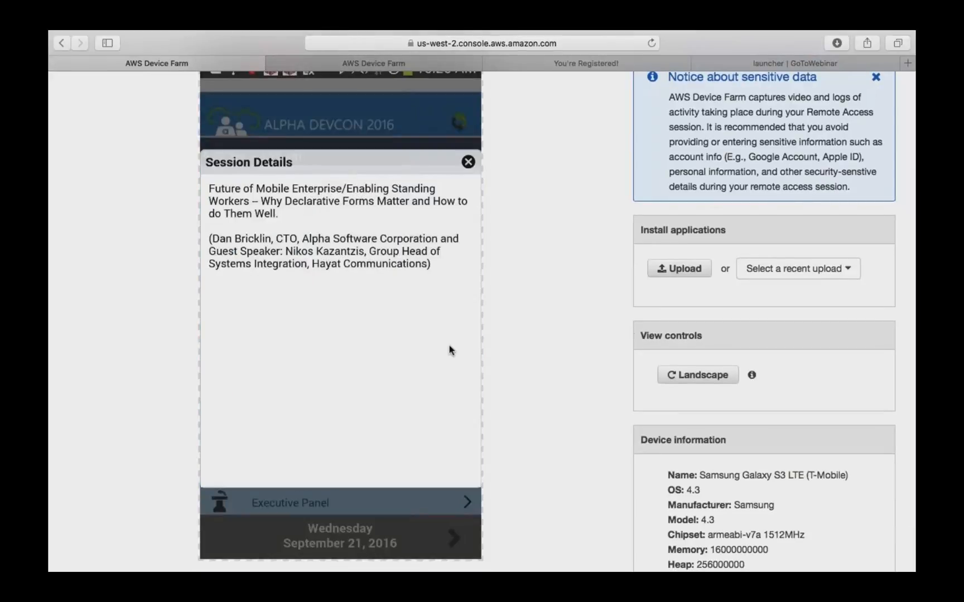
click(468, 163)
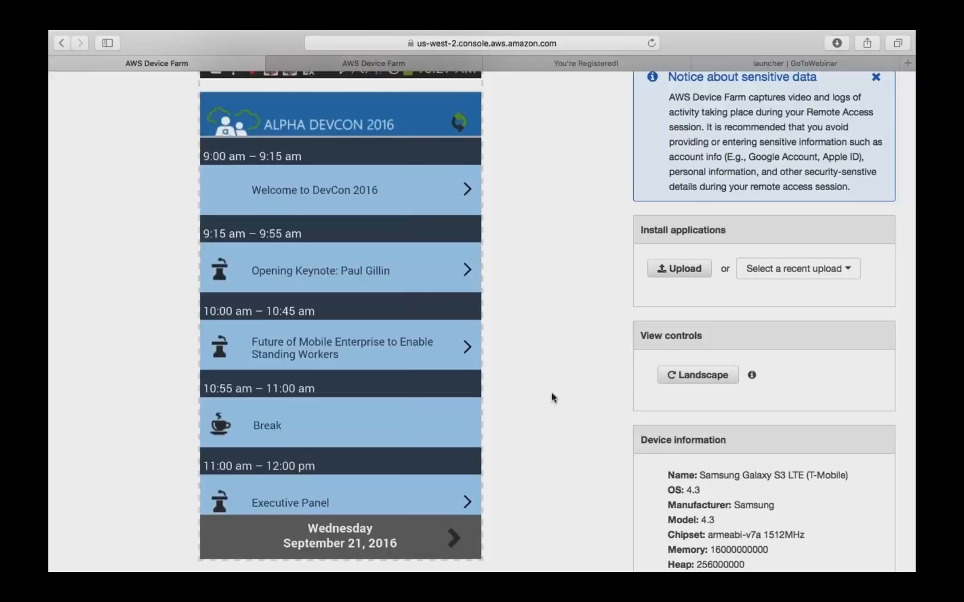
scroll(551, 397, up, 1)
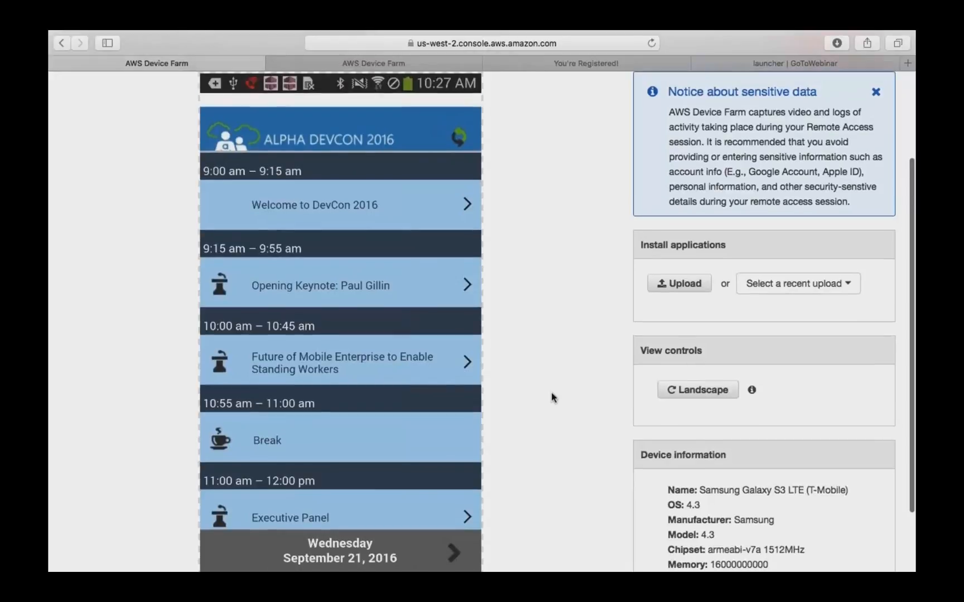
Step: End the Samsung Galaxy S3 LTE remote access session and switch to Microsoft PowerPoint
scroll(551, 397, down, 2)
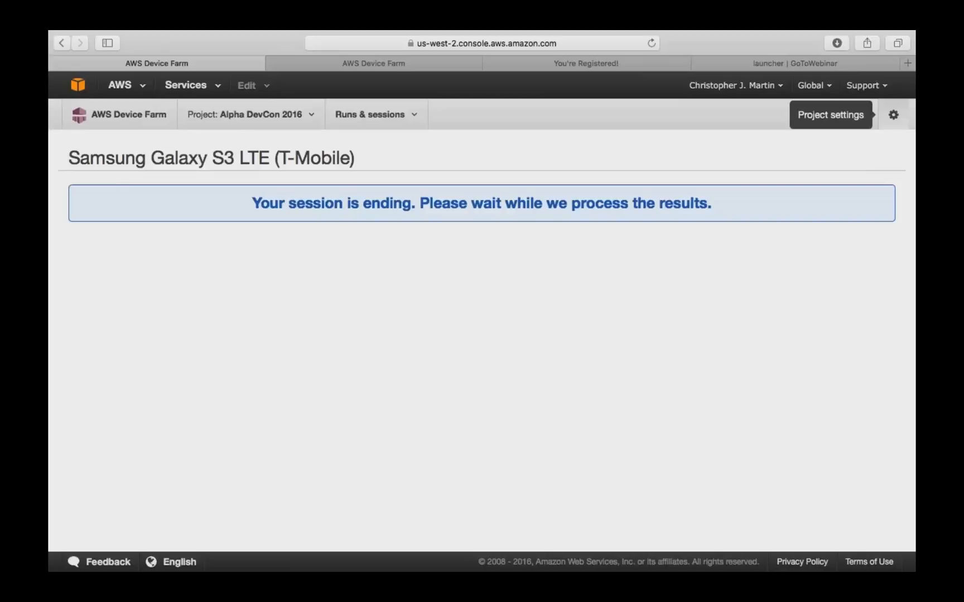
key(super+Tab)
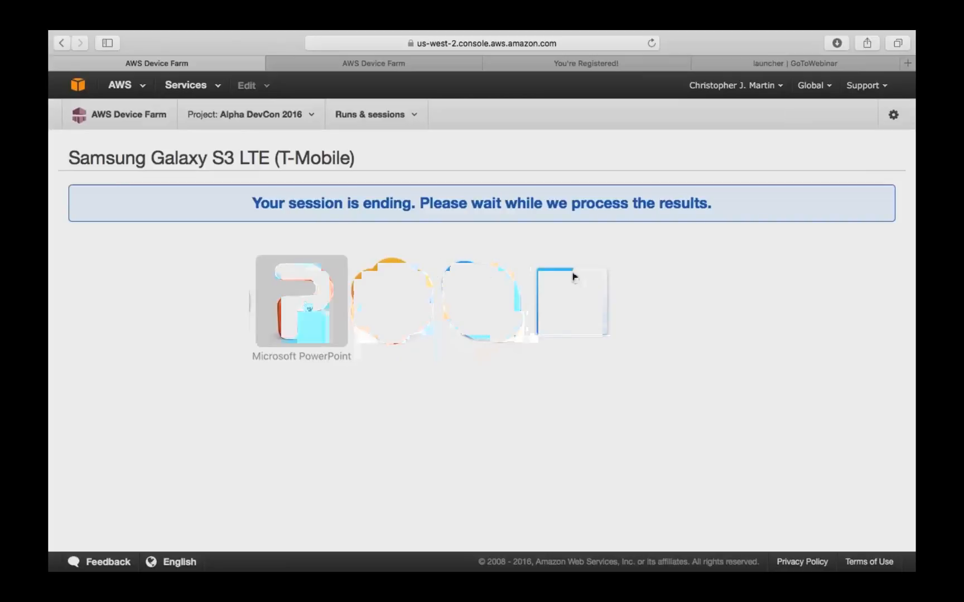